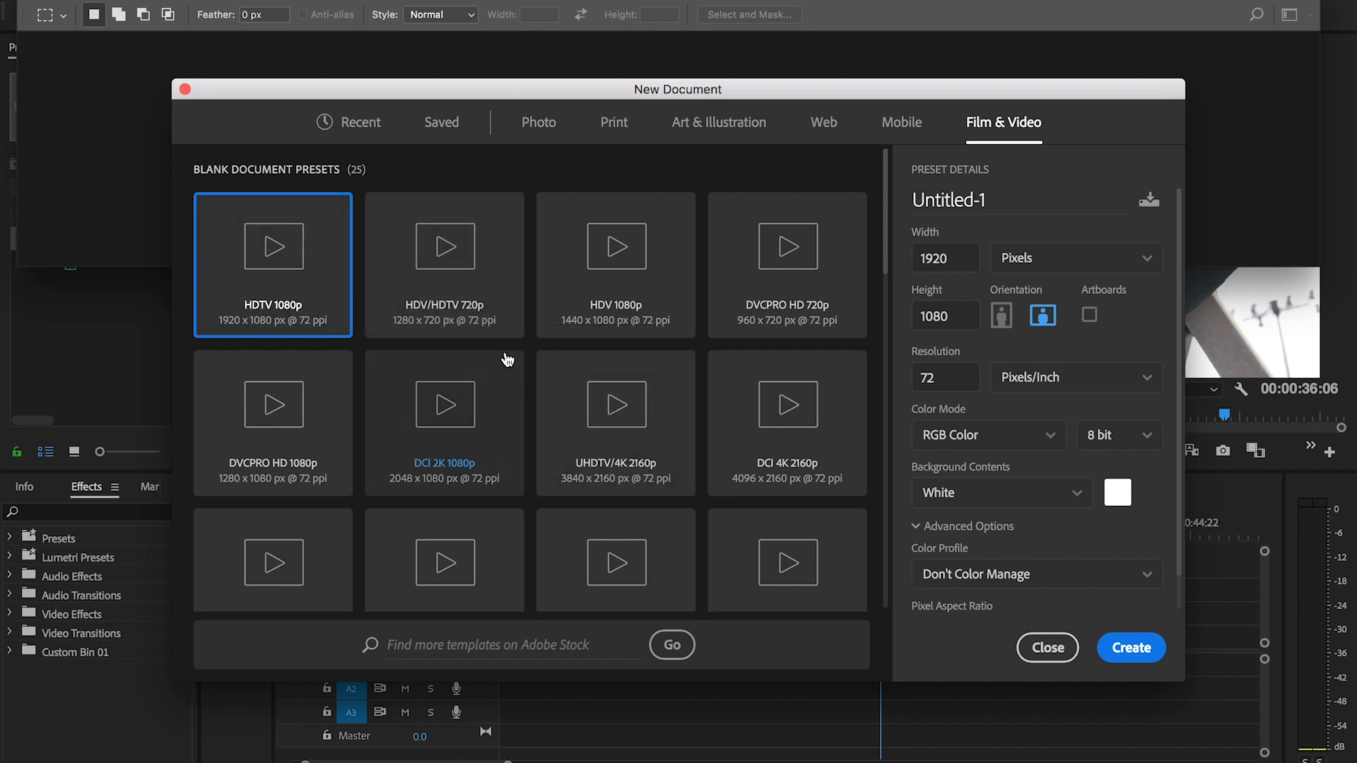
Create a 1920 x 1080 document from the HDTV 1080p preset with black background contents
{"action": "scroll", "coordinate": [436, 346], "scroll_direction": "down", "scroll_amount": 2}
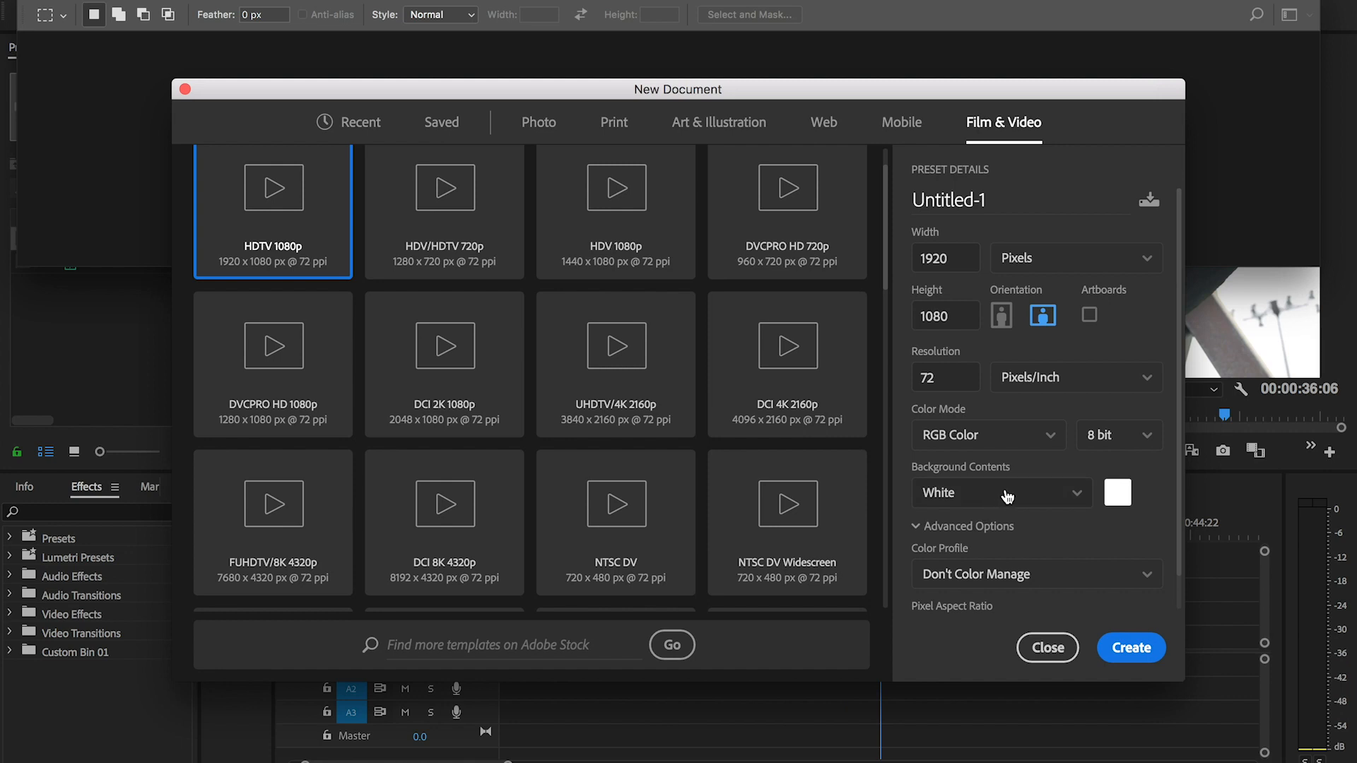
{"action": "left_click", "coordinate": [1008, 495]}
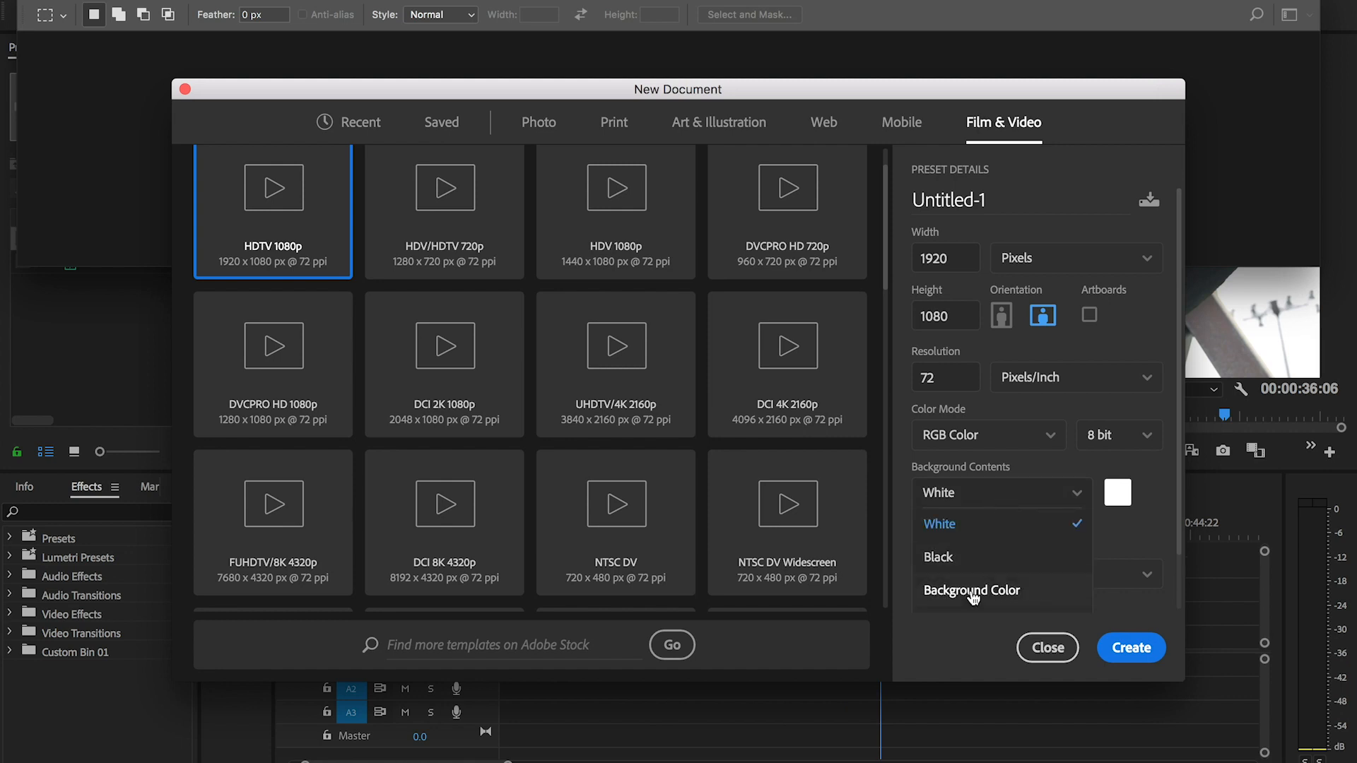
{"action": "left_click", "coordinate": [945, 560]}
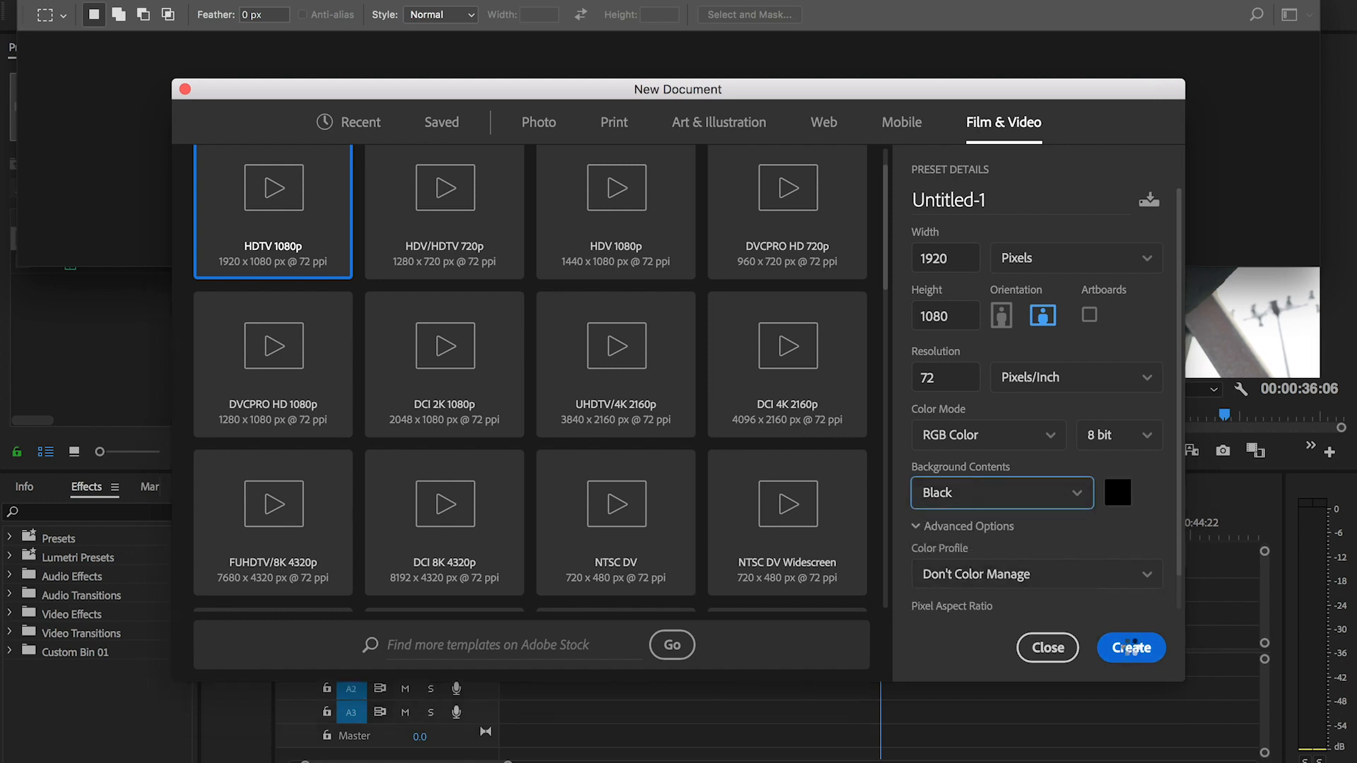
{"action": "left_click", "coordinate": [1131, 648]}
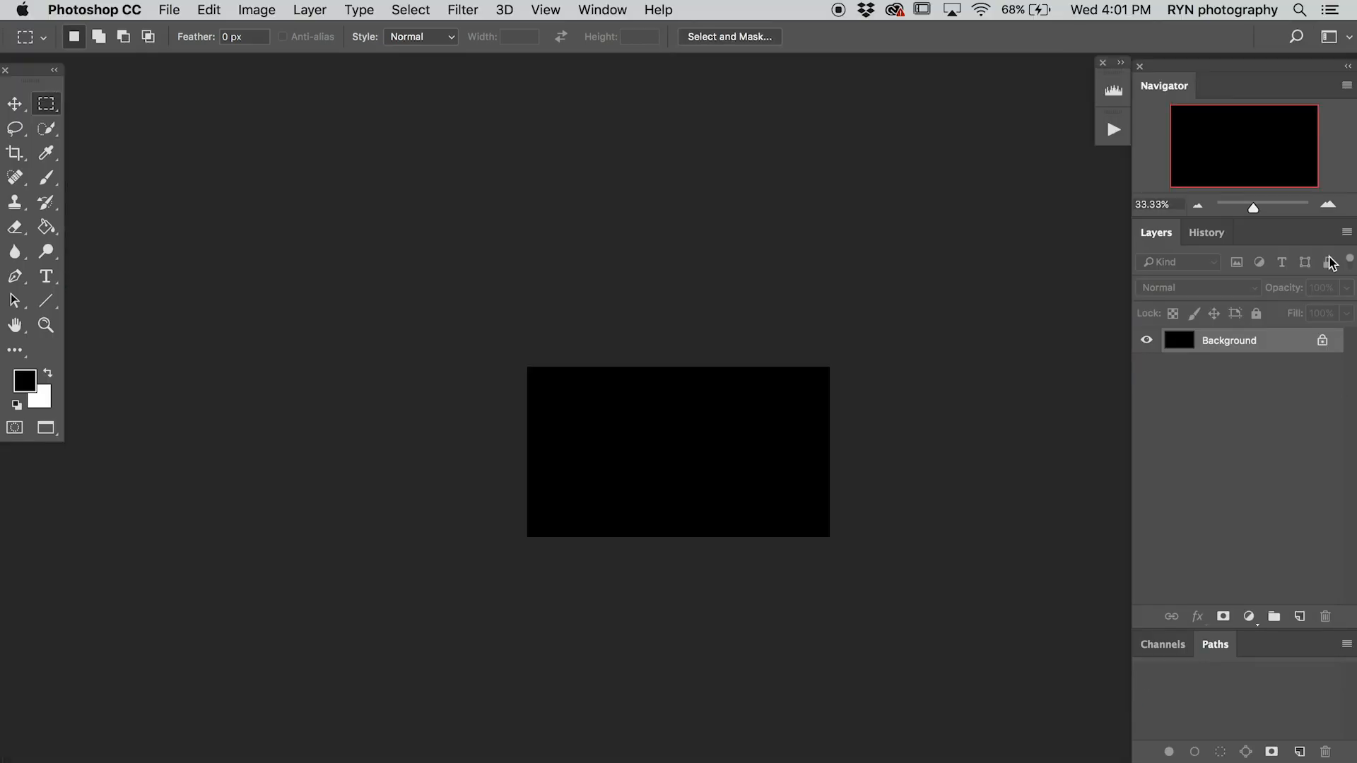
Apply the Add Noise filter to the black background at 110.66% with Gaussian distribution and Monochromatic enabled
{"action": "left_click", "coordinate": [1329, 205]}
{"action": "left_click", "coordinate": [1329, 205]}
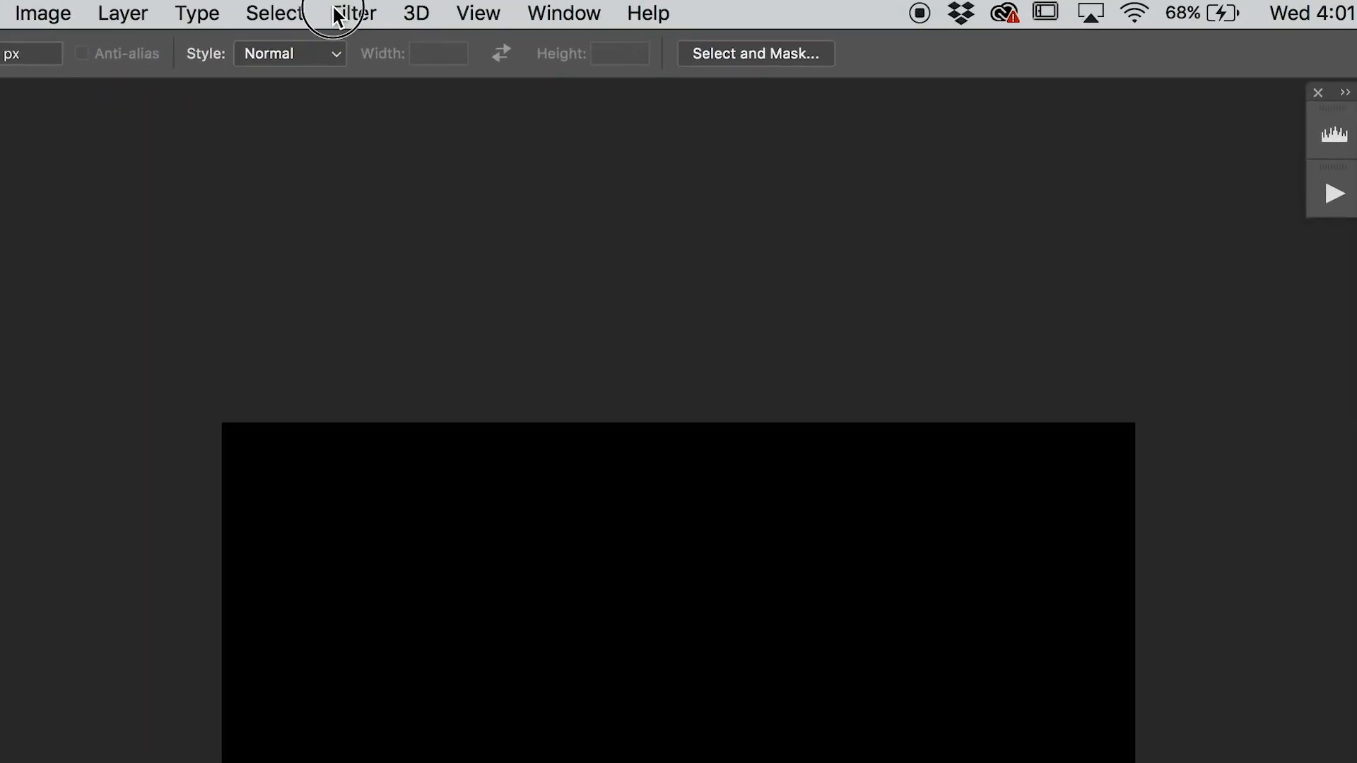
{"action": "left_click", "coordinate": [461, 10]}
{"action": "mouse_move", "coordinate": [596, 437]}
{"action": "left_click", "coordinate": [744, 436]}
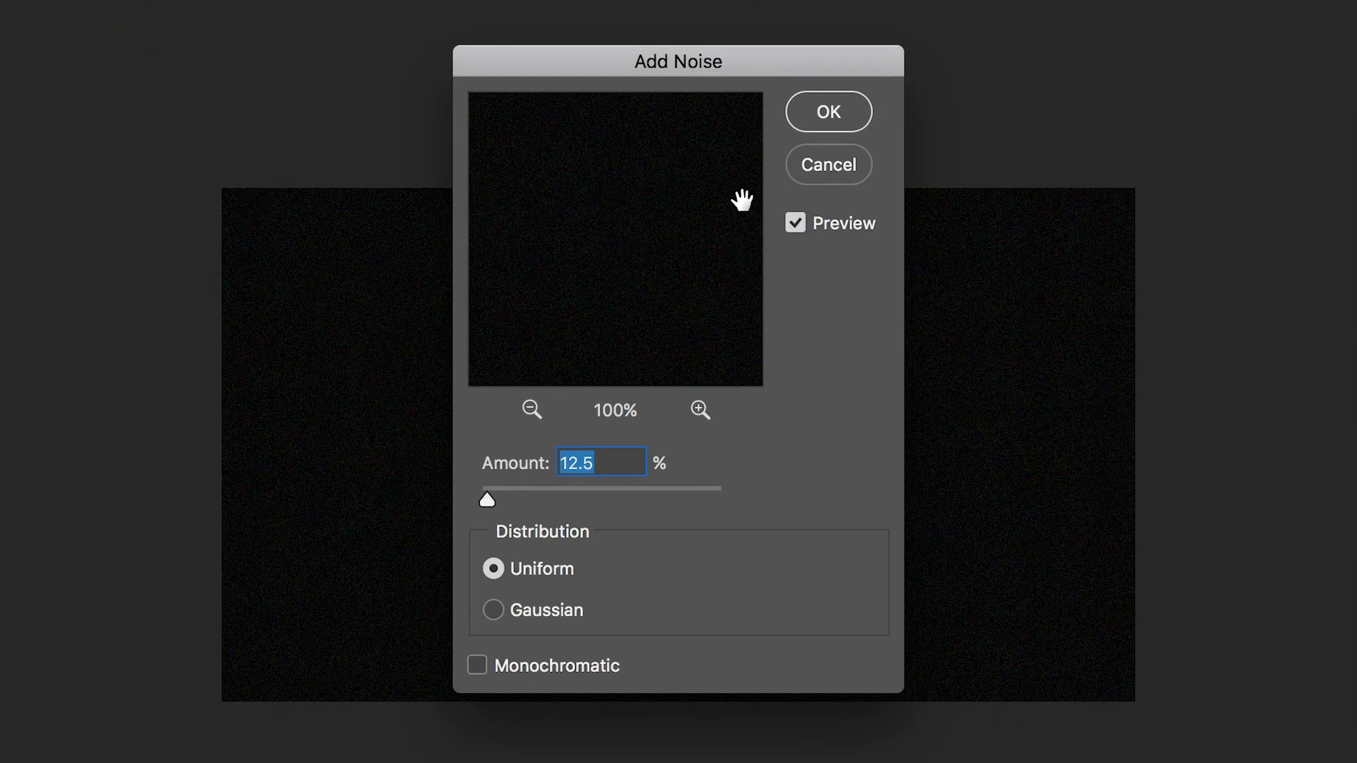
{"action": "left_click_drag", "start_coordinate": [484, 493], "coordinate": [549, 502]}
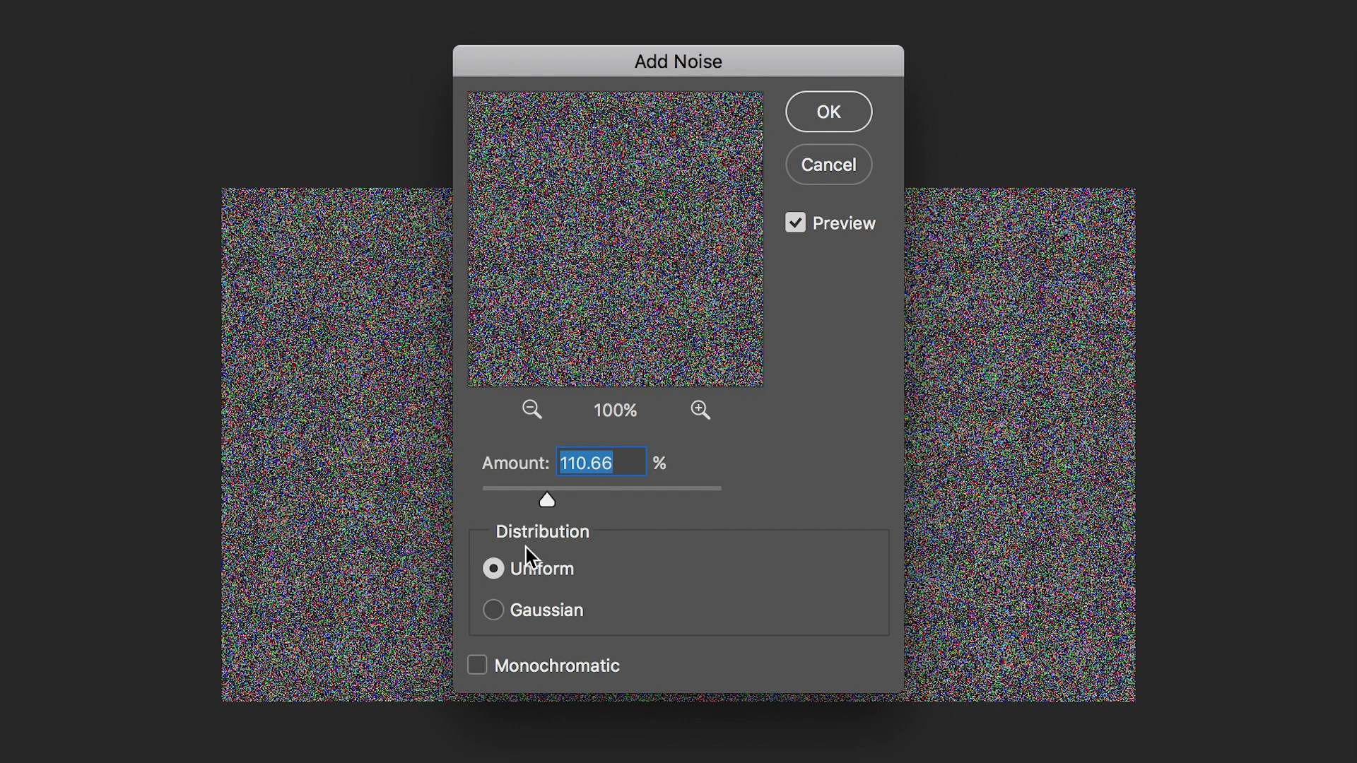
{"action": "left_click", "coordinate": [494, 610]}
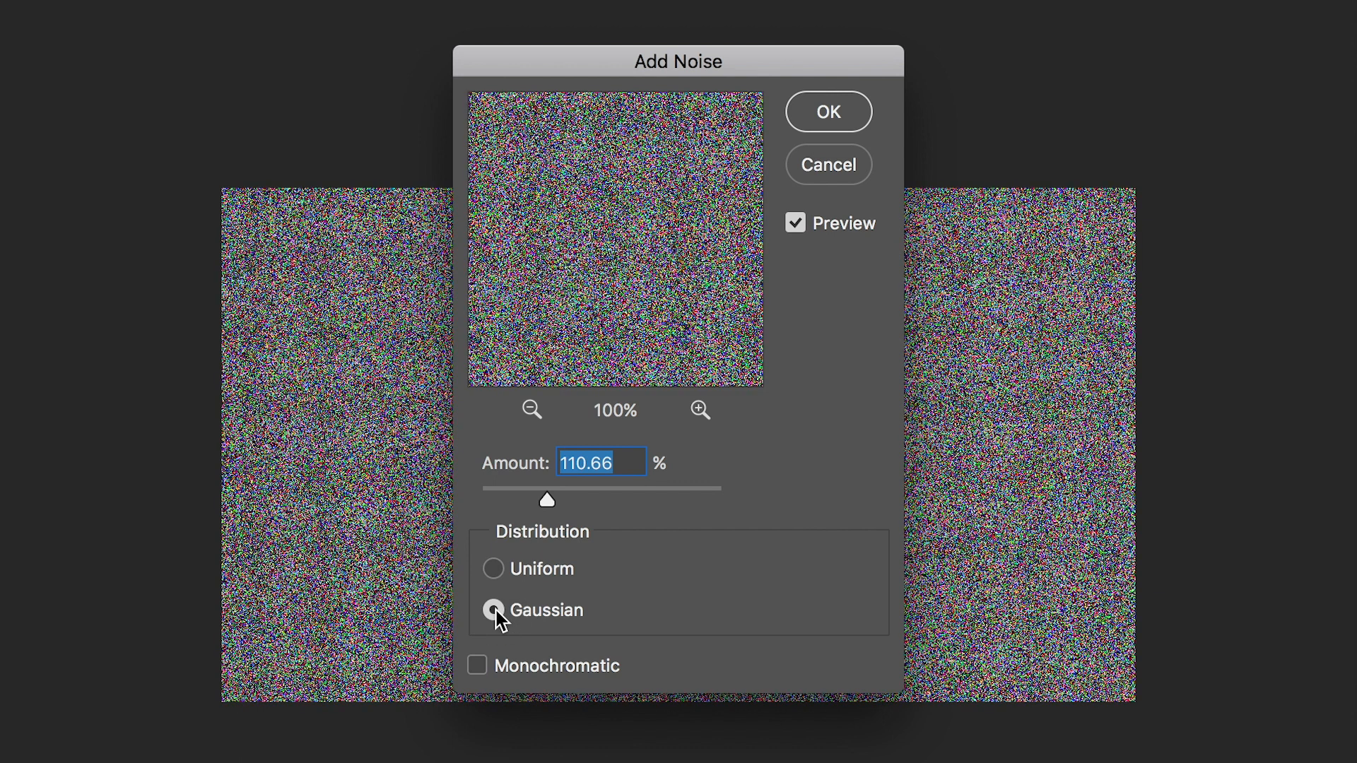
{"action": "left_click", "coordinate": [483, 668]}
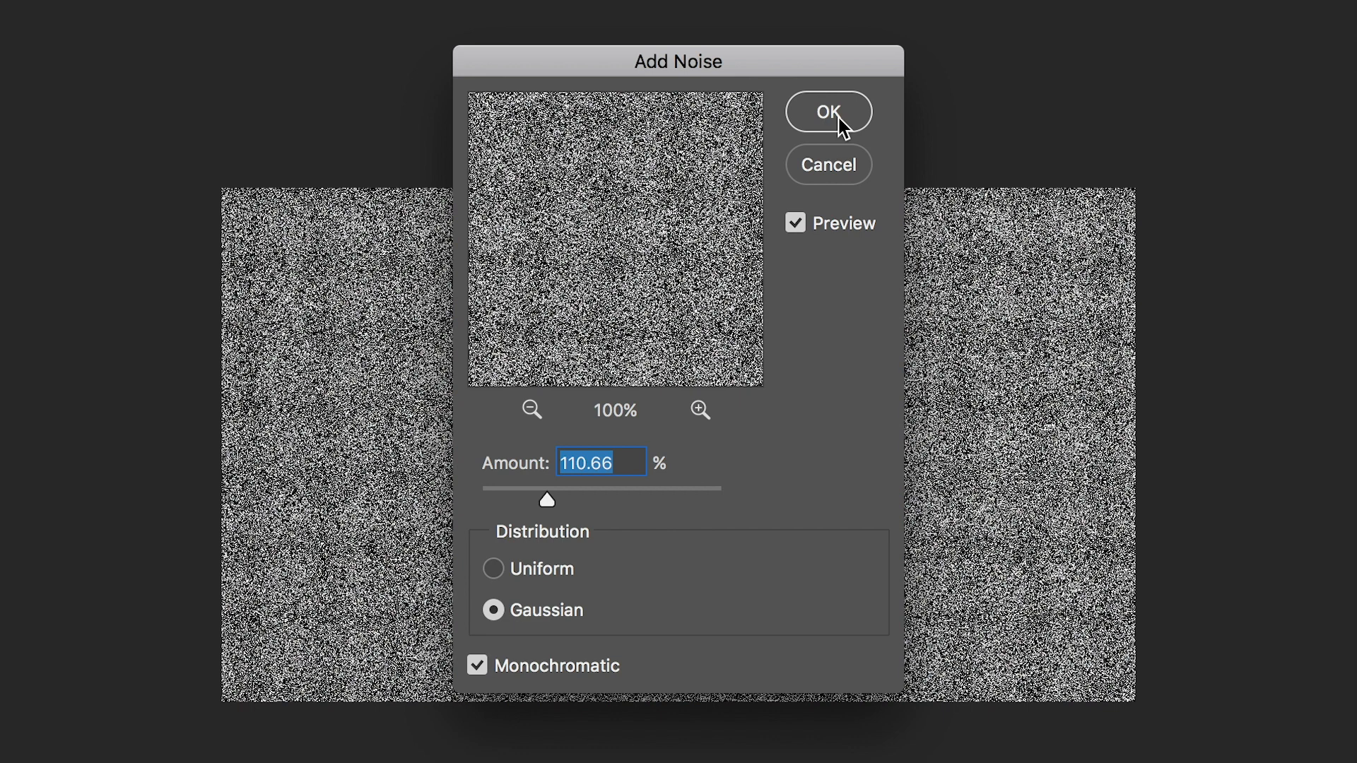
{"action": "left_click", "coordinate": [486, 675]}
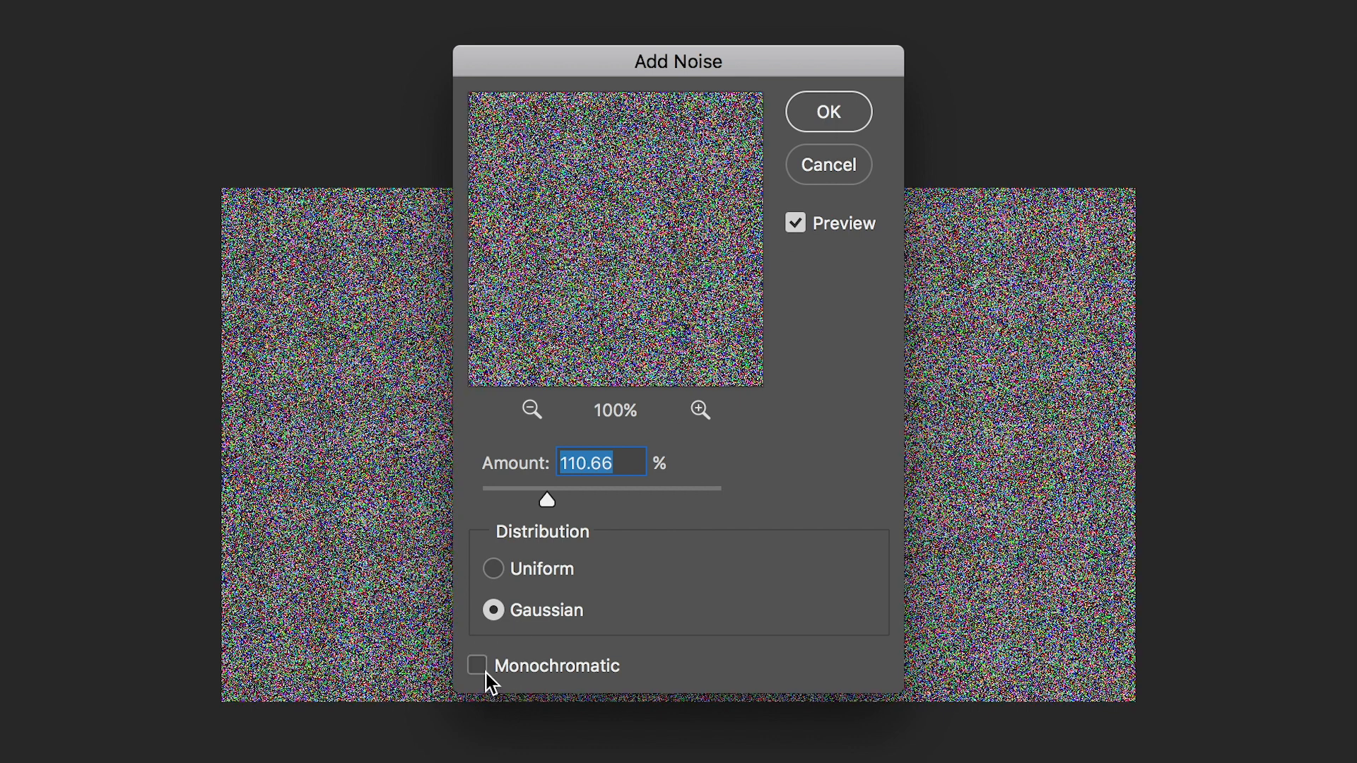
{"action": "left_click", "coordinate": [485, 677]}
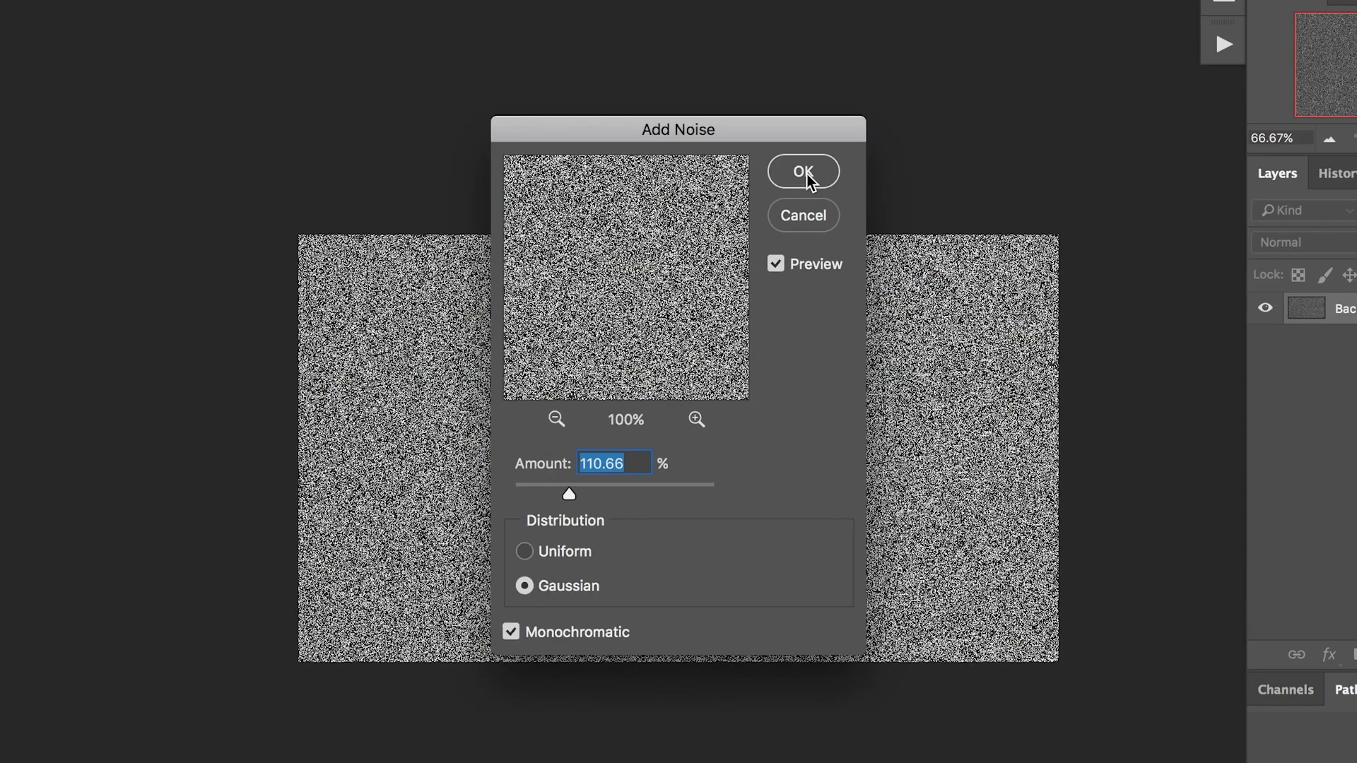
{"action": "left_click", "coordinate": [834, 113]}
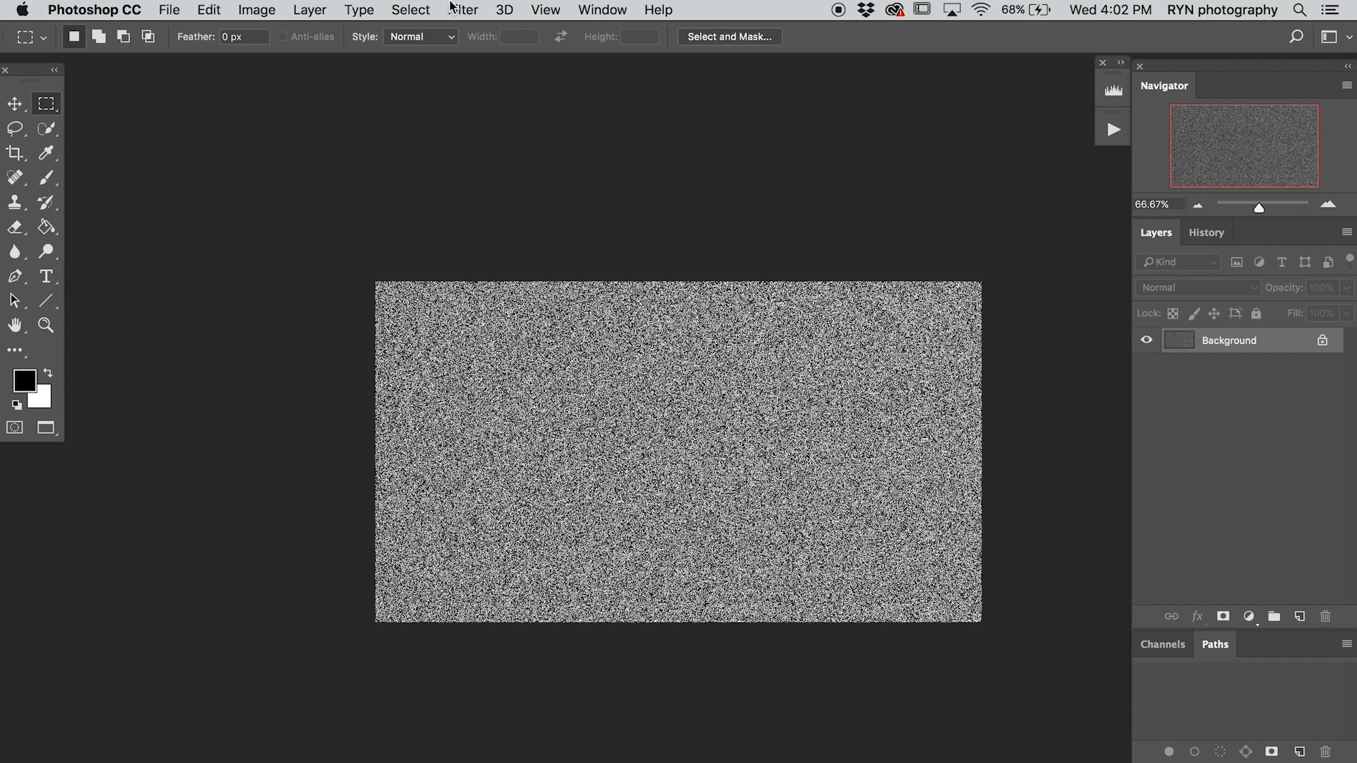
Apply the Torn Edges sketch filter with Image Balance 5, Smoothness 13 and Contrast 22
{"action": "left_click", "coordinate": [451, 7]}
{"action": "left_click", "coordinate": [594, 94]}
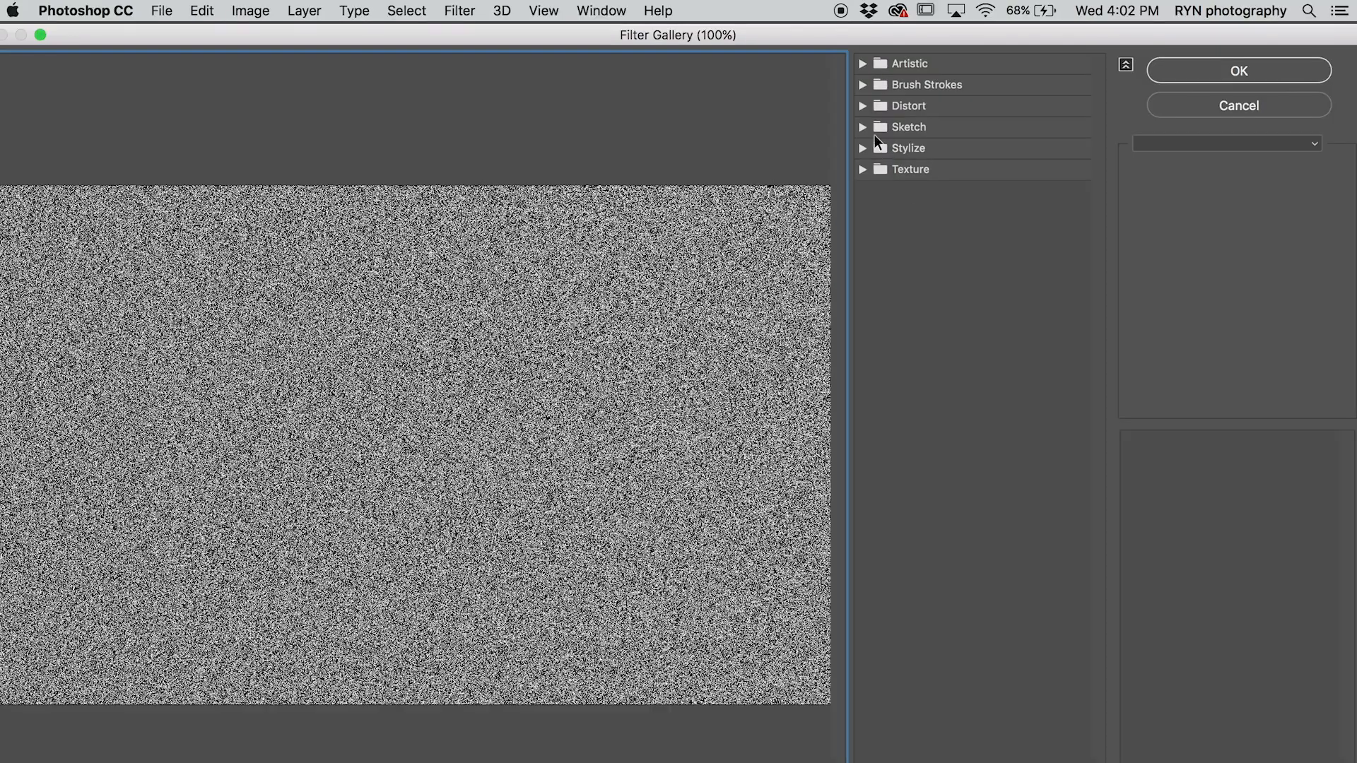
{"action": "left_click", "coordinate": [862, 128]}
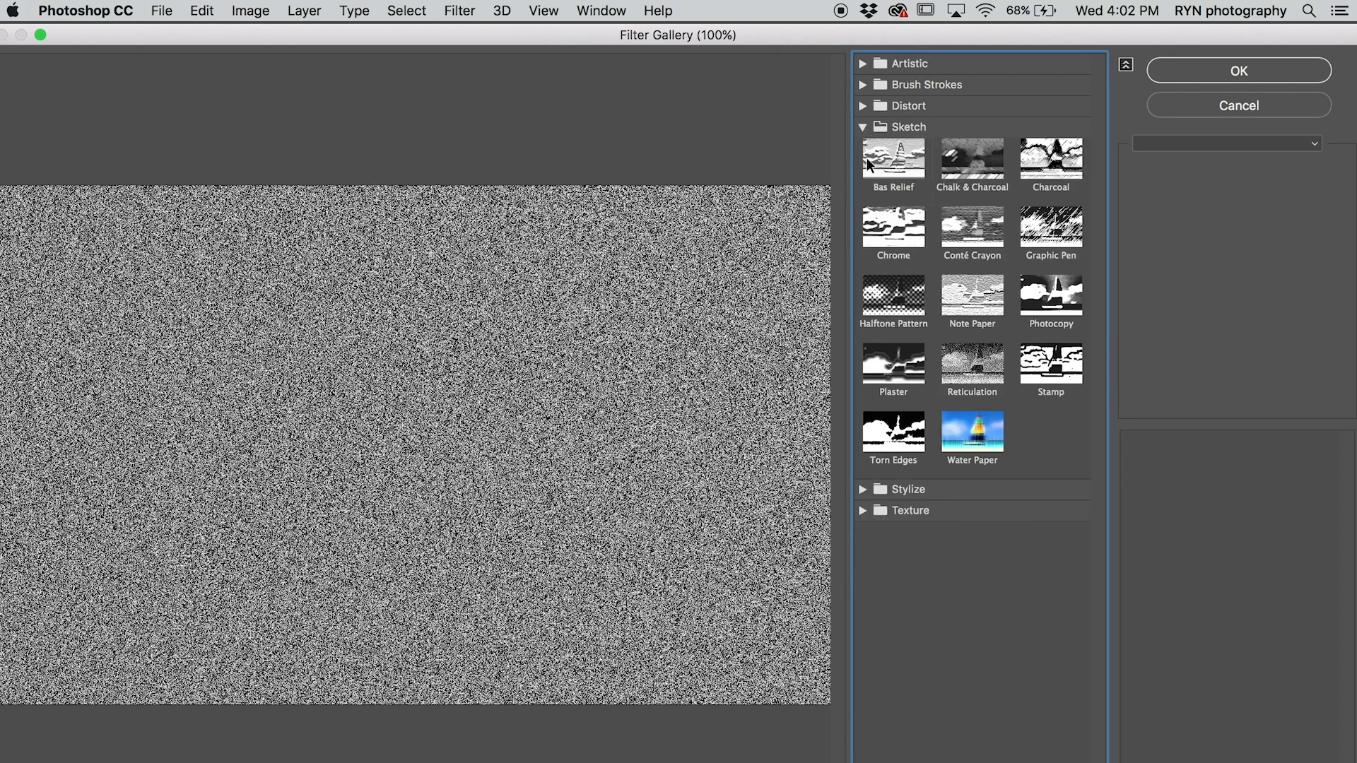
{"action": "left_click", "coordinate": [894, 431]}
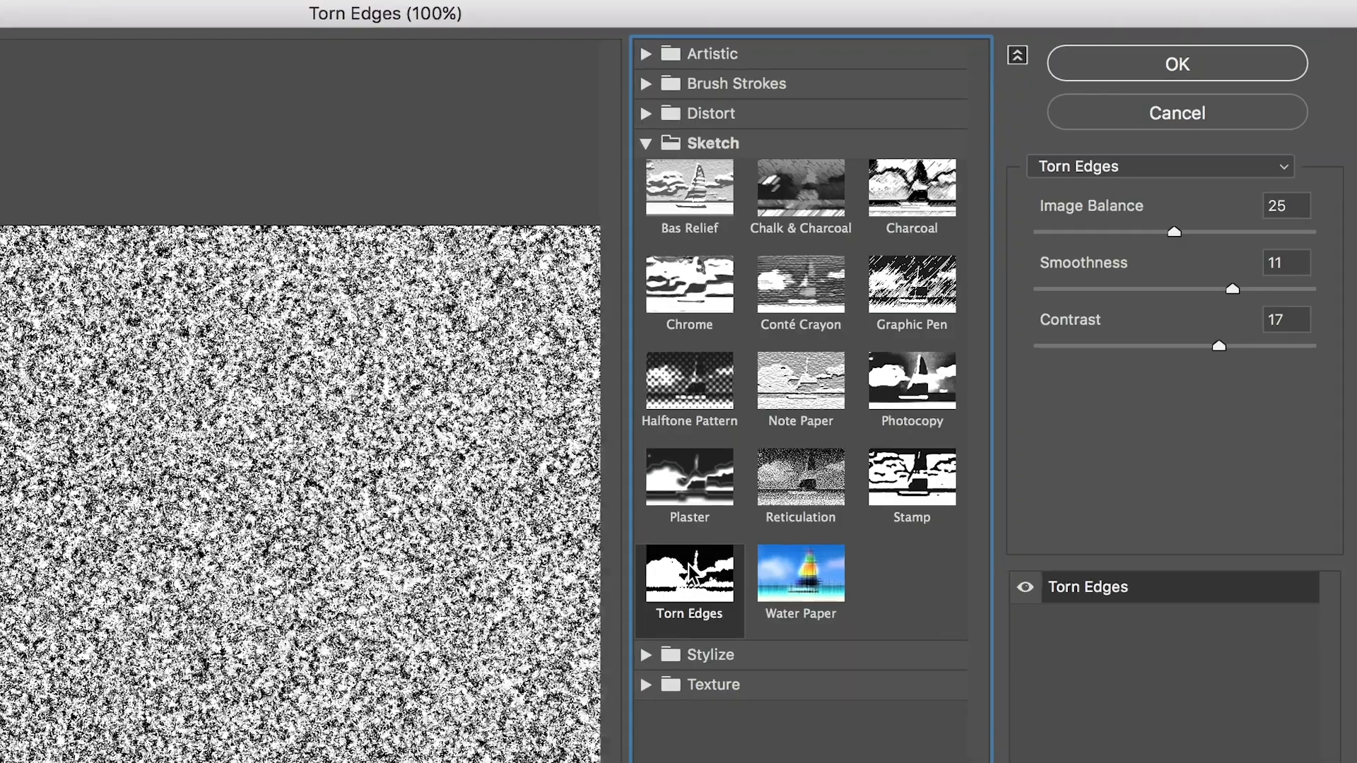
{"action": "left_click_drag", "start_coordinate": [1238, 188], "coordinate": [1223, 192]}
{"action": "left_click_drag", "start_coordinate": [1154, 238], "coordinate": [1079, 233]}
{"action": "left_click_drag", "start_coordinate": [1233, 289], "coordinate": [1259, 288]}
{"action": "left_click_drag", "start_coordinate": [1232, 346], "coordinate": [1267, 347]}
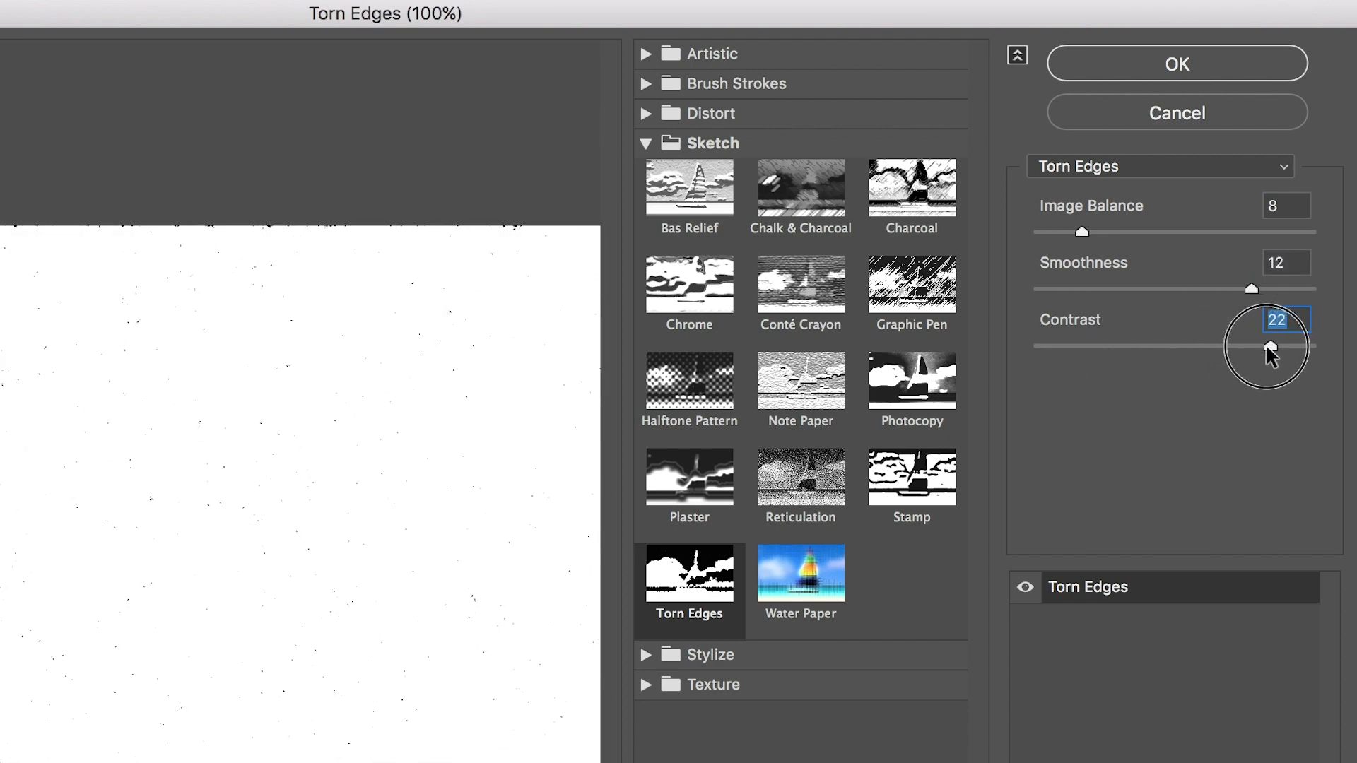
{"action": "left_click_drag", "start_coordinate": [1252, 289], "coordinate": [1270, 289]}
{"action": "left_click_drag", "start_coordinate": [1079, 232], "coordinate": [1063, 232]}
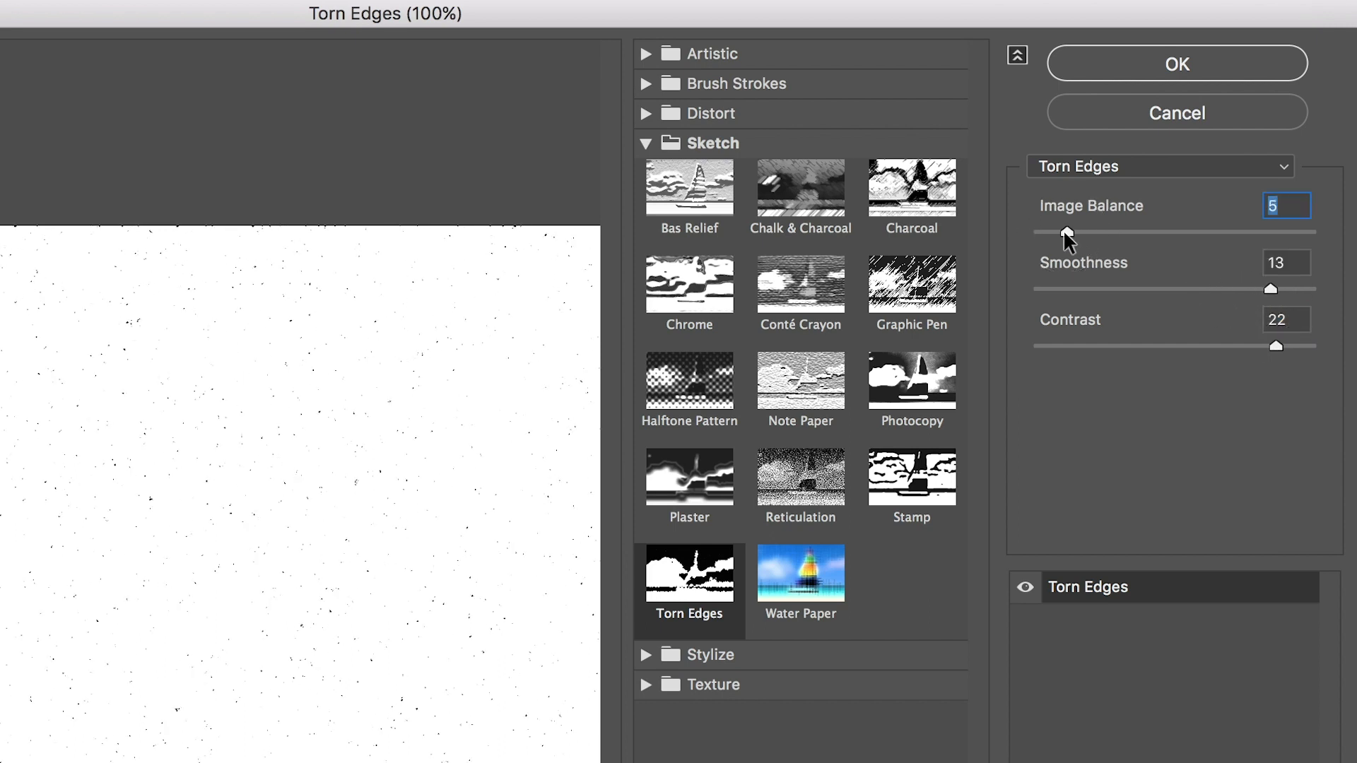
{"action": "left_click", "coordinate": [1160, 68]}
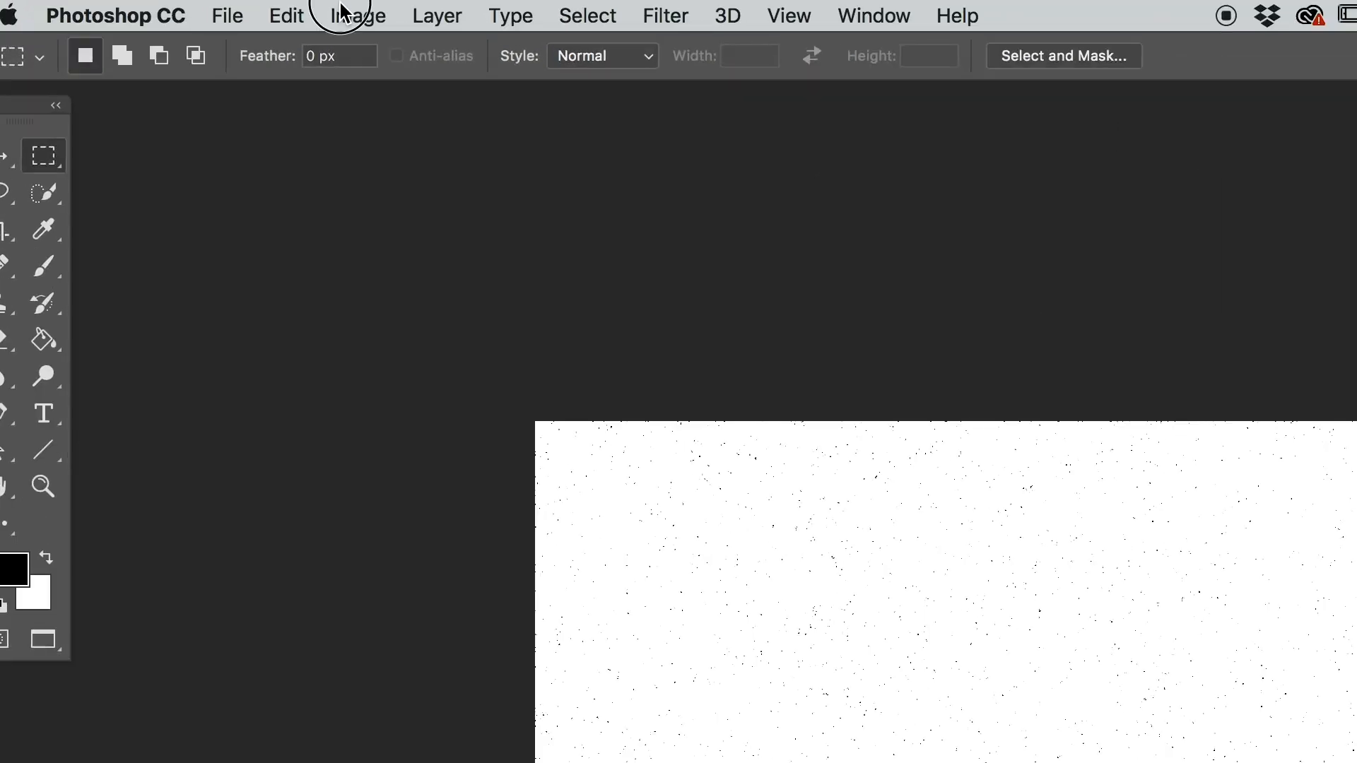
Invert the image colors to get white specks on black
{"action": "left_click", "coordinate": [248, 11]}
{"action": "mouse_move", "coordinate": [244, 67]}
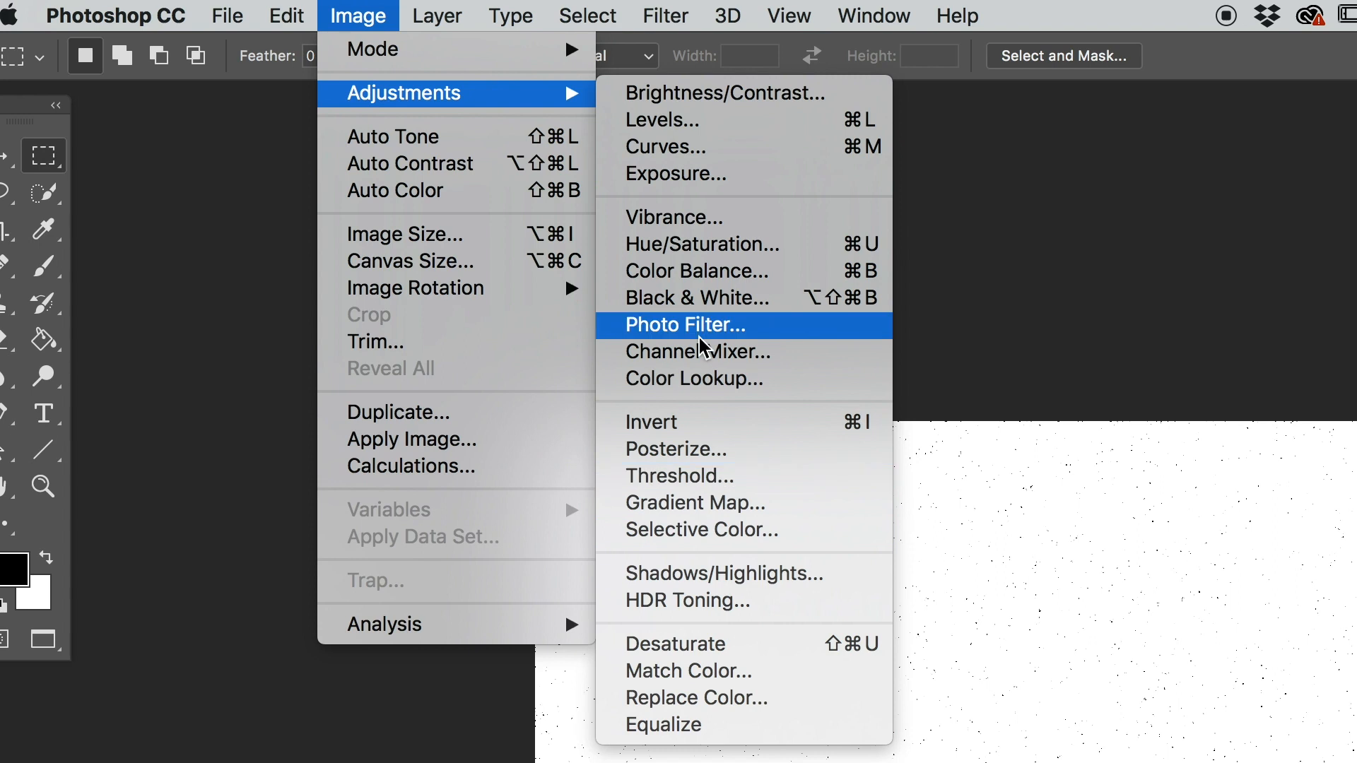
{"action": "left_click", "coordinate": [738, 426]}
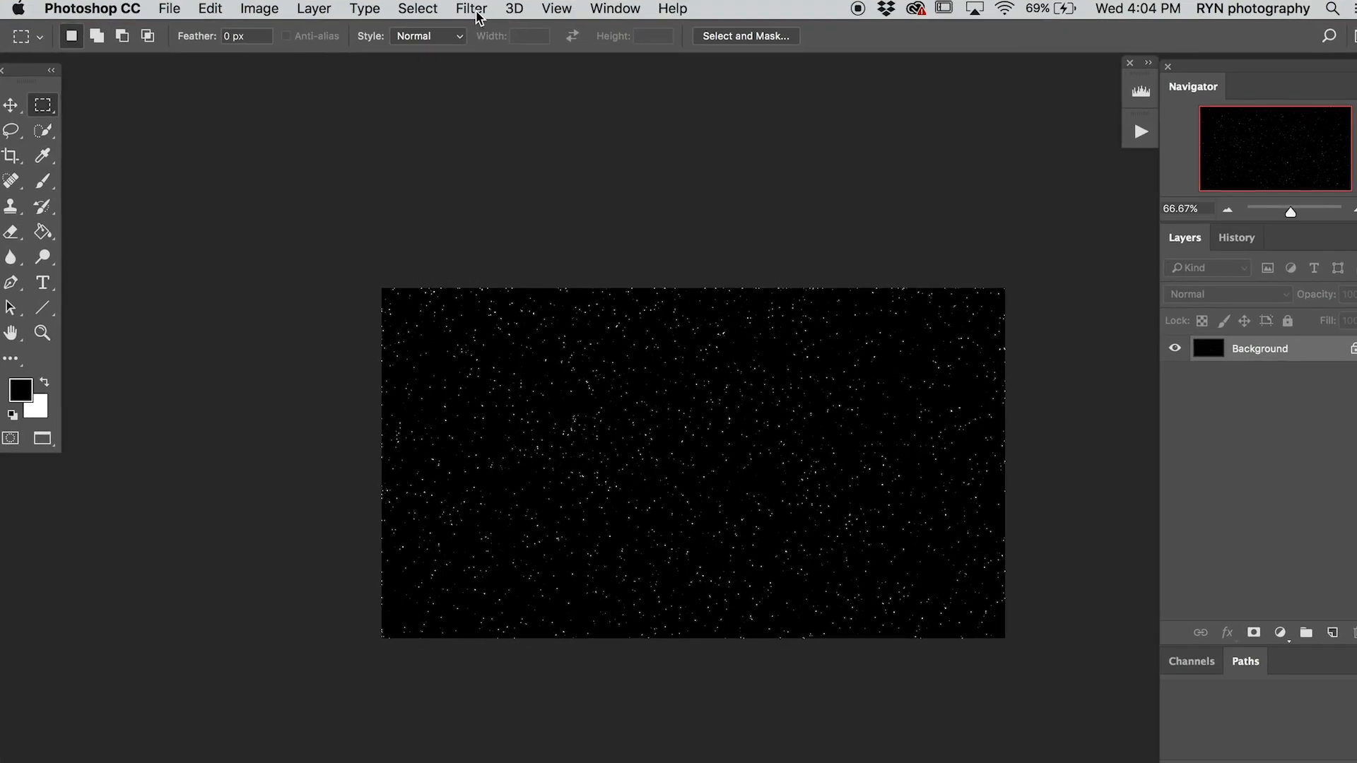
Add monochromatic Gaussian noise of 9.51% over the inverted speck image
{"action": "left_click", "coordinate": [439, 36]}
{"action": "mouse_move", "coordinate": [518, 445]}
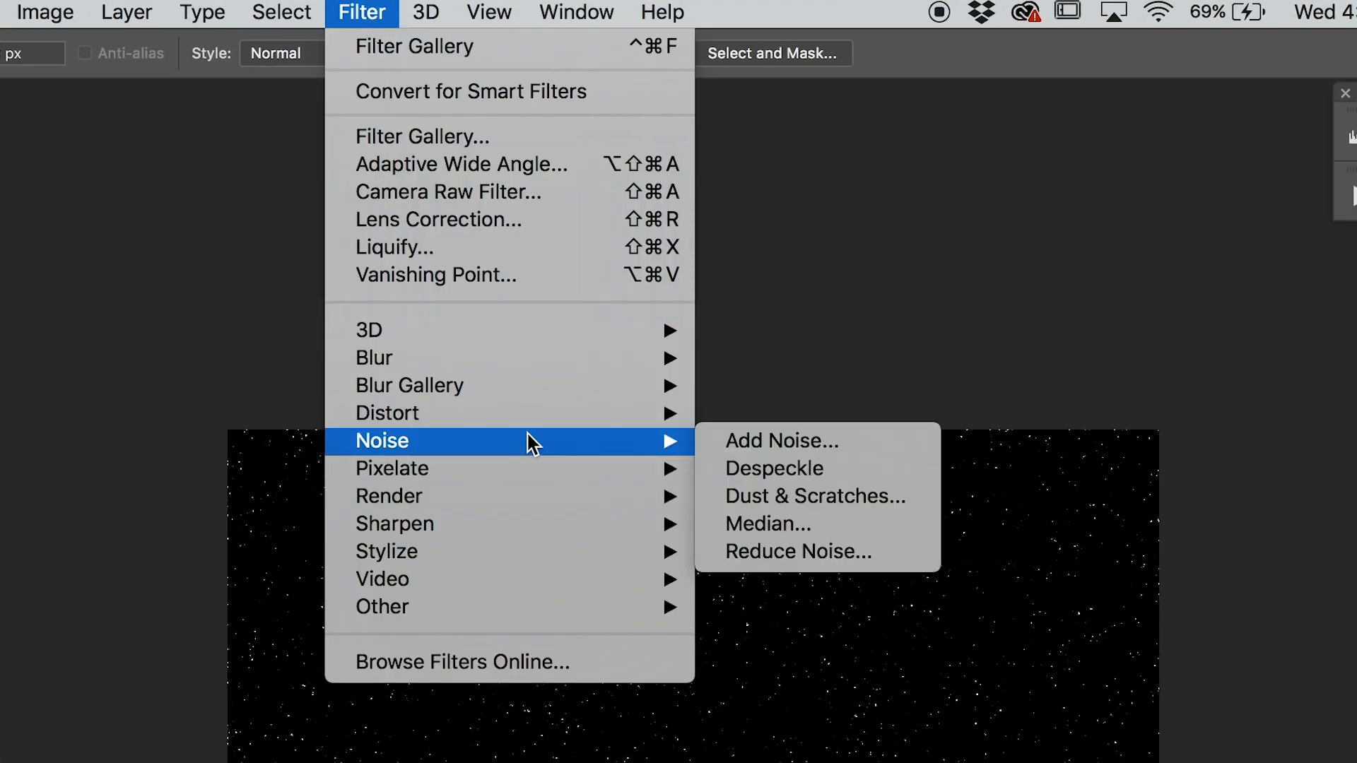
{"action": "left_click", "coordinate": [755, 444]}
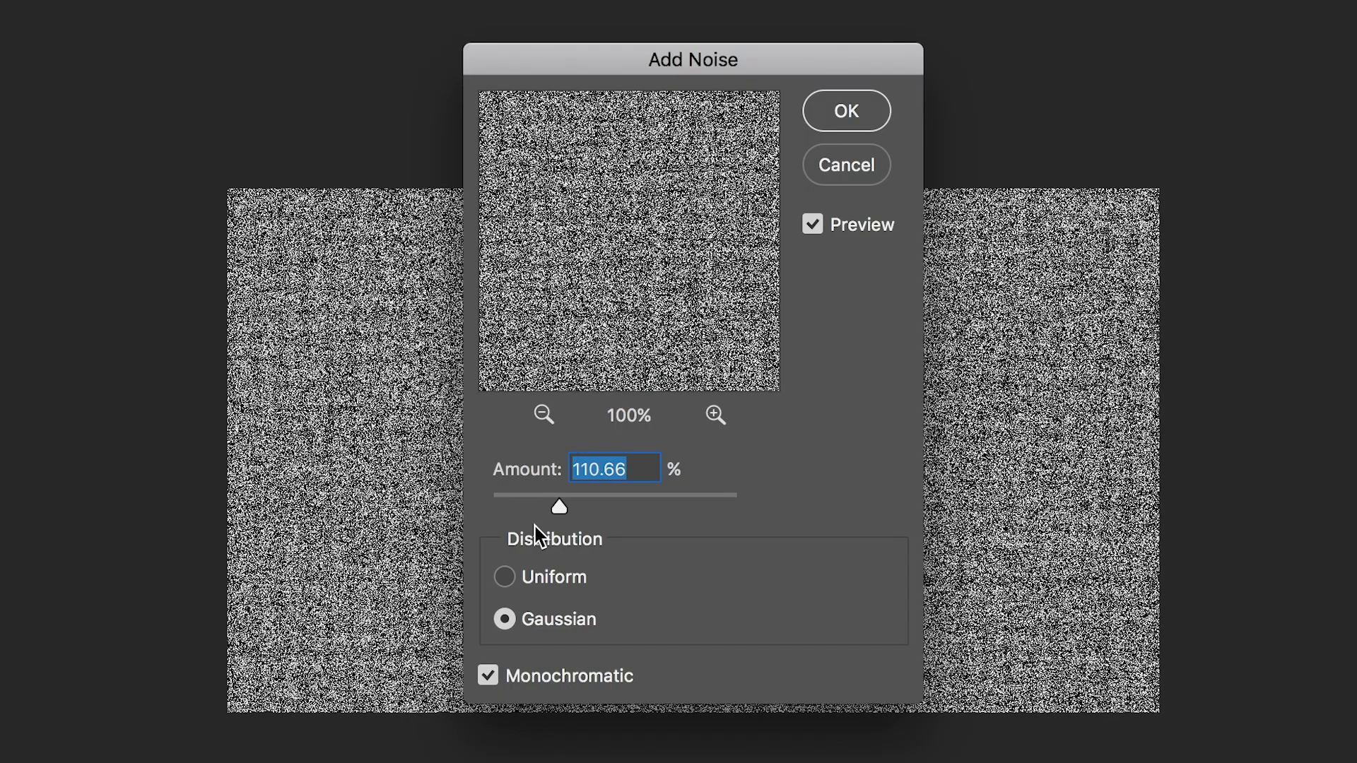
{"action": "left_click_drag", "start_coordinate": [553, 497], "coordinate": [502, 504]}
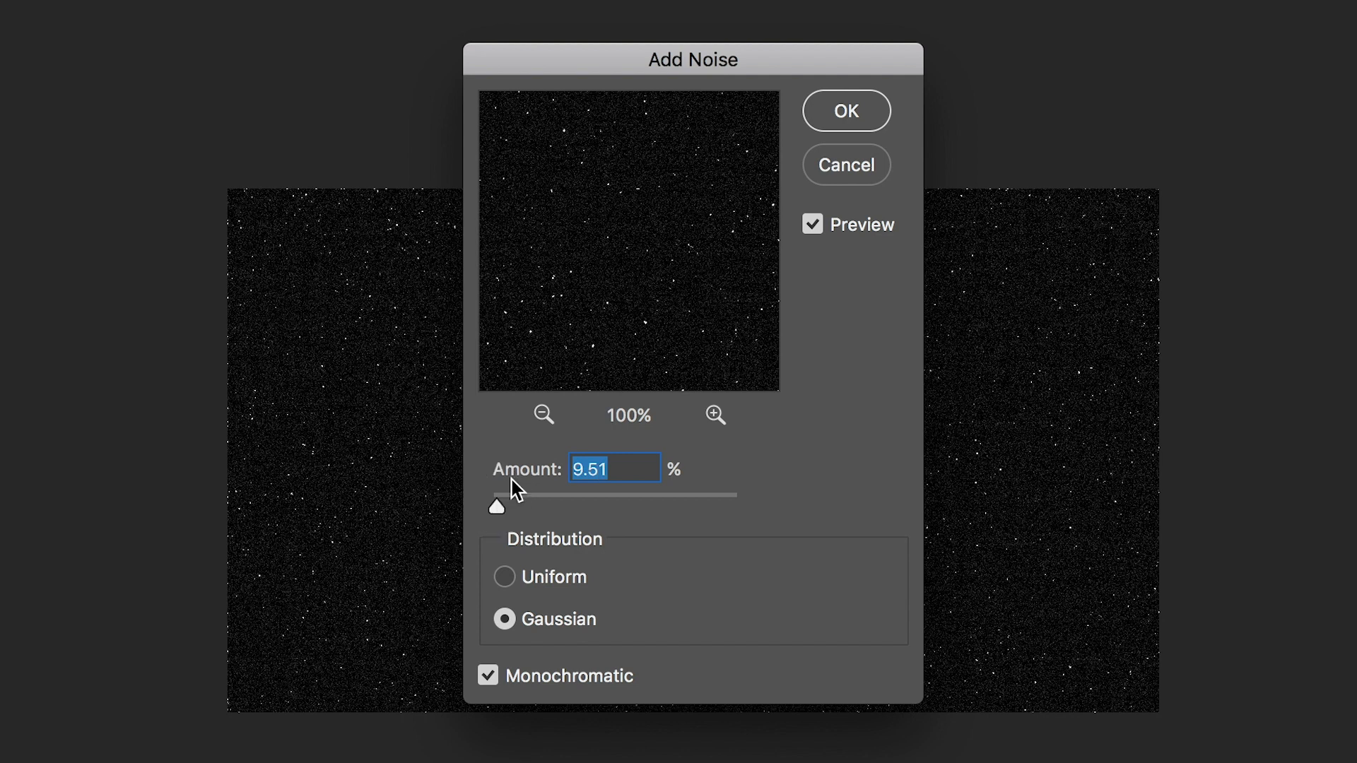
{"action": "left_click", "coordinate": [852, 116]}
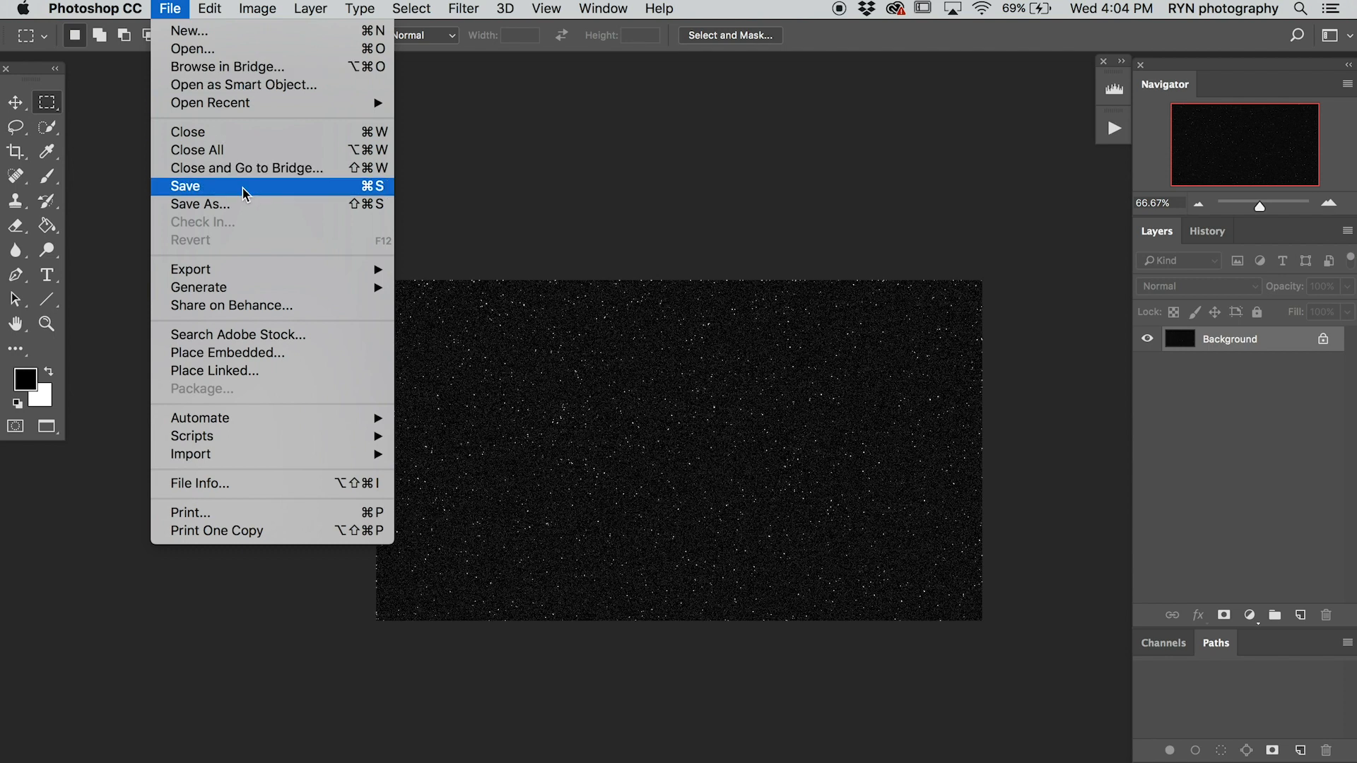
Save the image as dust.tif in TIFF format in the project folder on the Desktop
{"action": "left_click", "coordinate": [536, 302]}
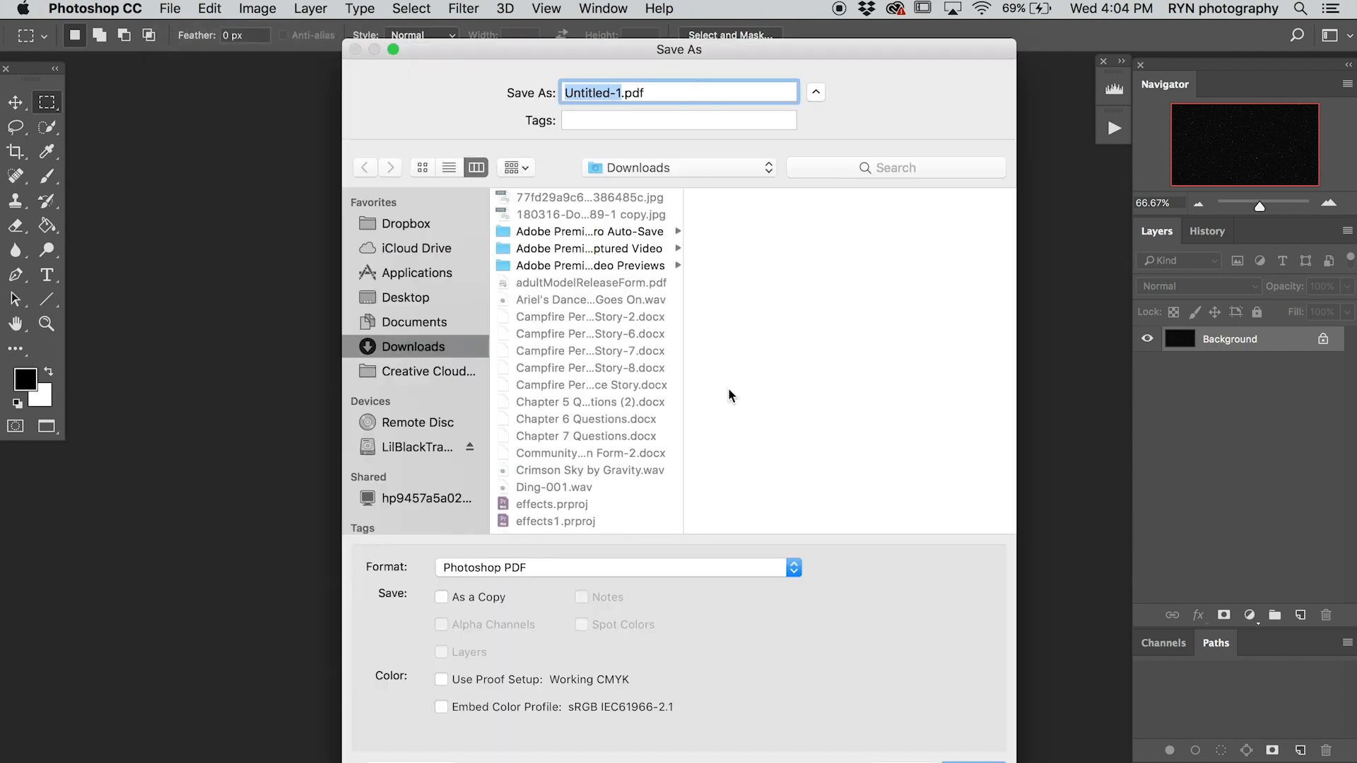
{"action": "type", "text": "dust"}
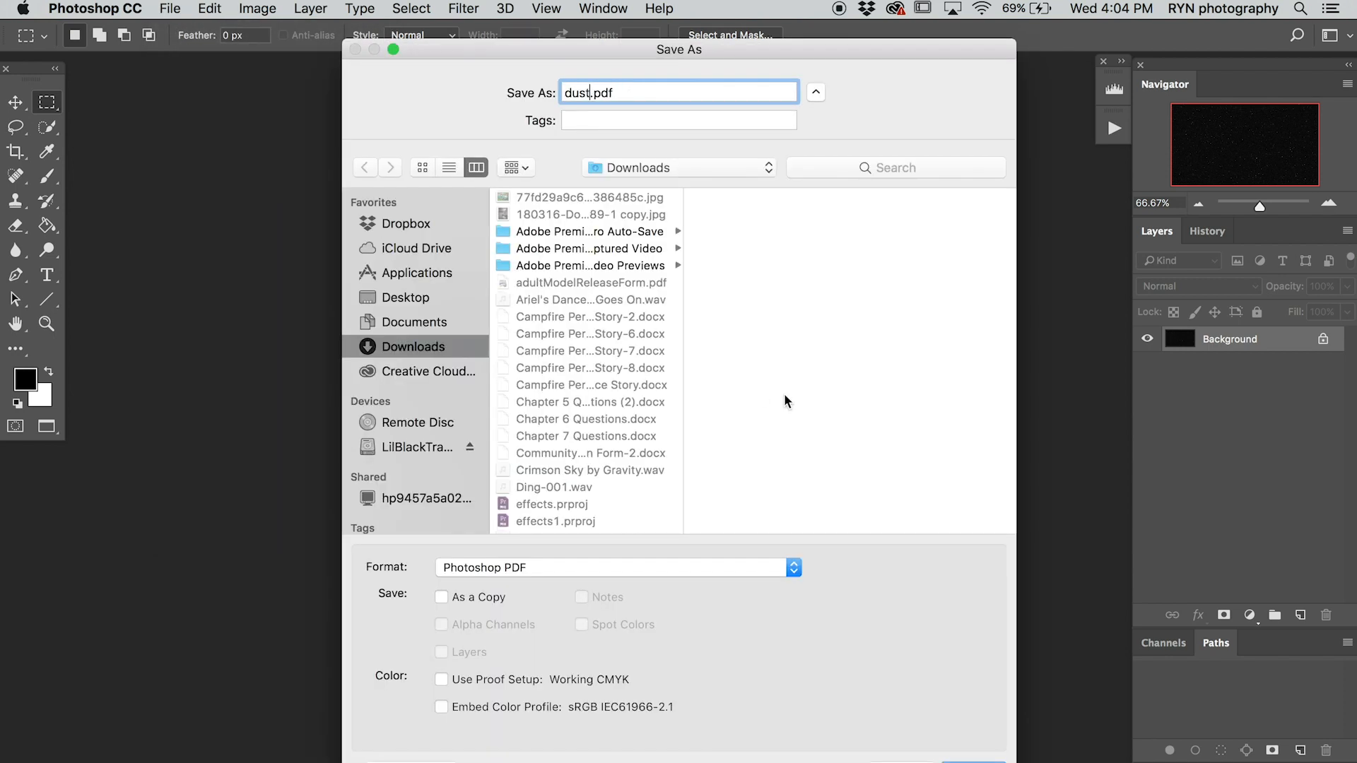
{"action": "left_click", "coordinate": [658, 571]}
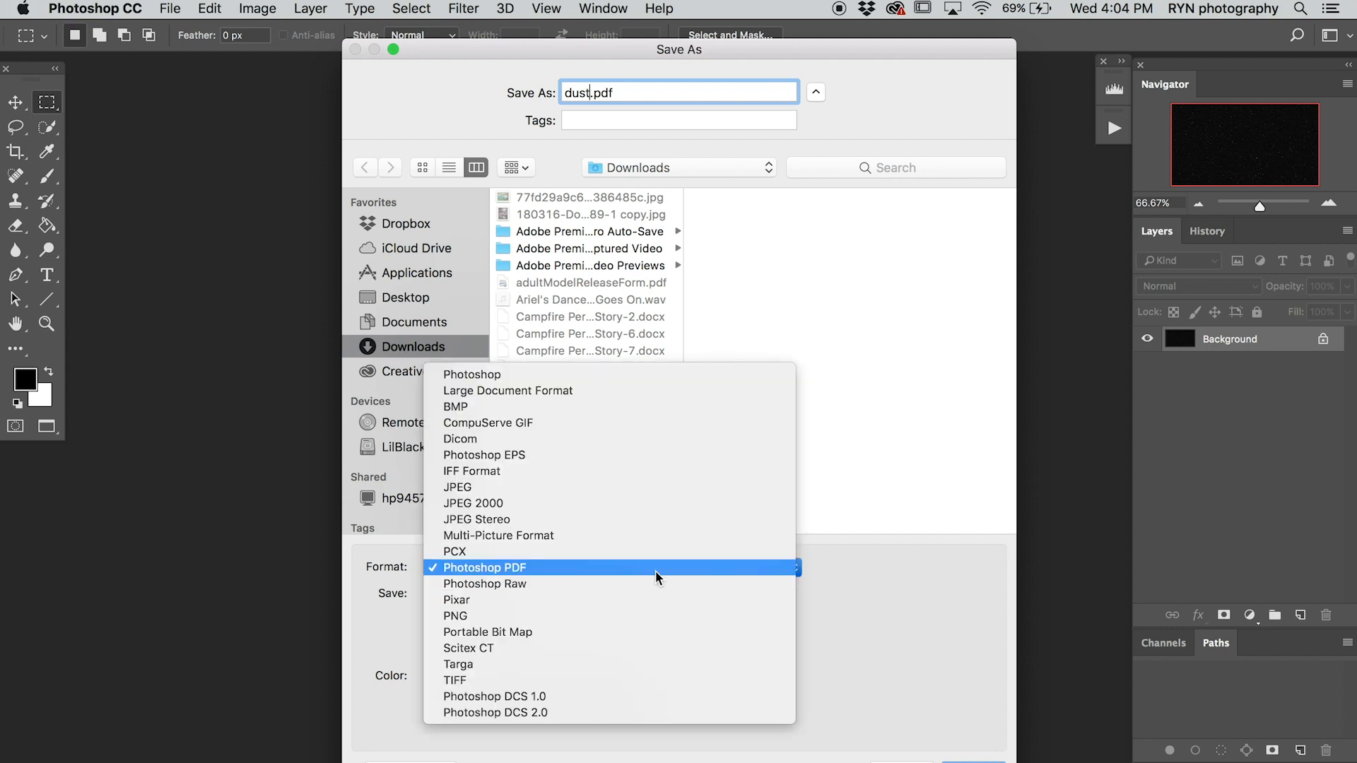
{"action": "left_click", "coordinate": [615, 680]}
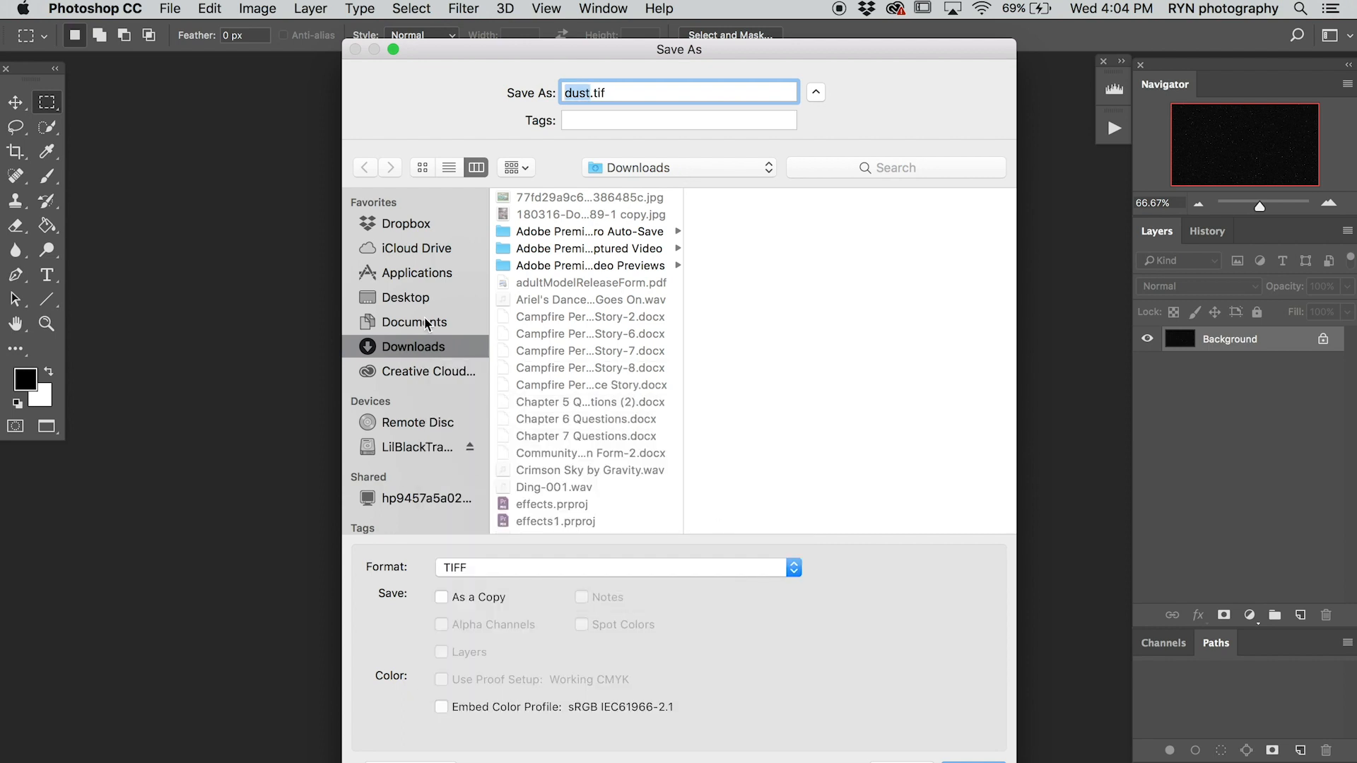
{"action": "left_click", "coordinate": [405, 298]}
{"action": "scroll", "coordinate": [570, 312], "scroll_direction": "down", "scroll_amount": 5}
{"action": "left_click", "coordinate": [545, 236]}
{"action": "key", "text": "Return"}
{"action": "left_click", "coordinate": [916, 291]}
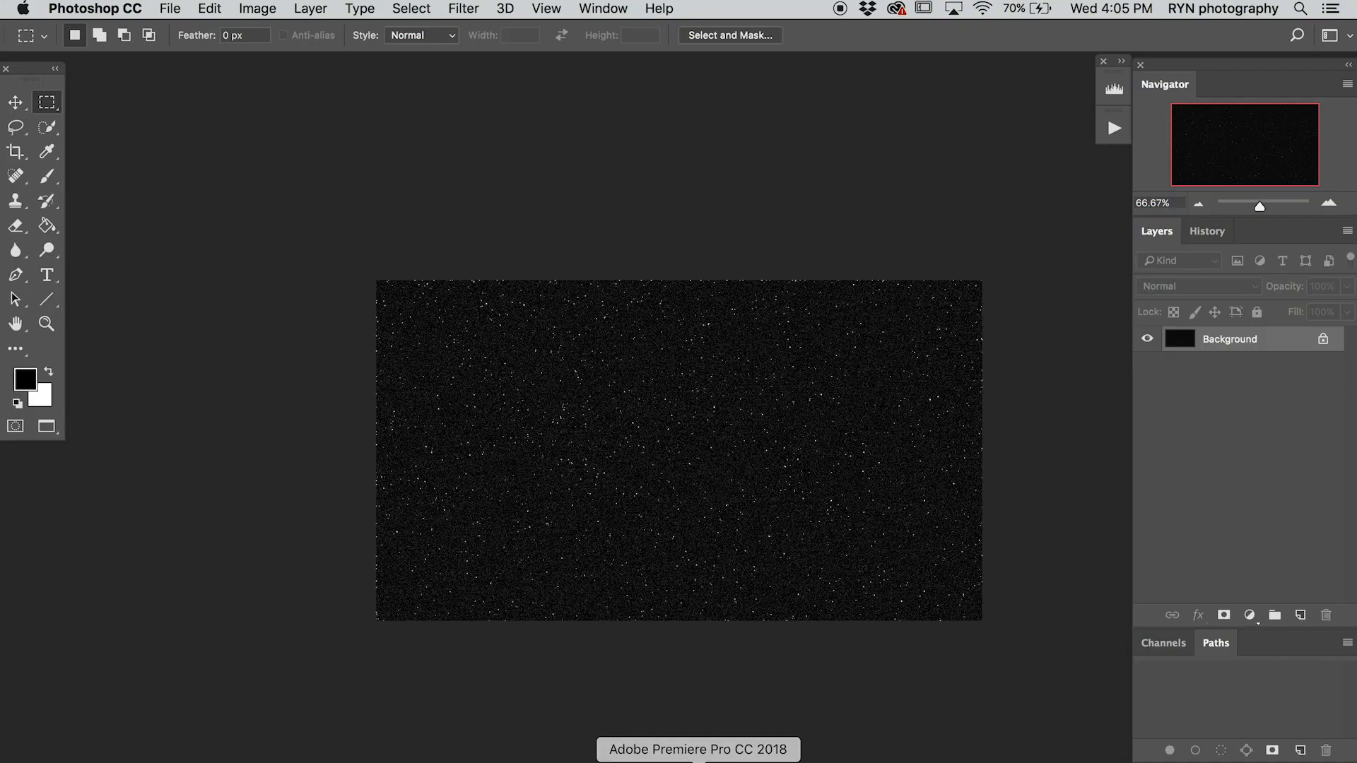
Switch to Premiere Pro, import dust.tif into the project and place it on track V2 above the footage at 00:00:07:10
{"action": "left_click", "coordinate": [685, 760]}
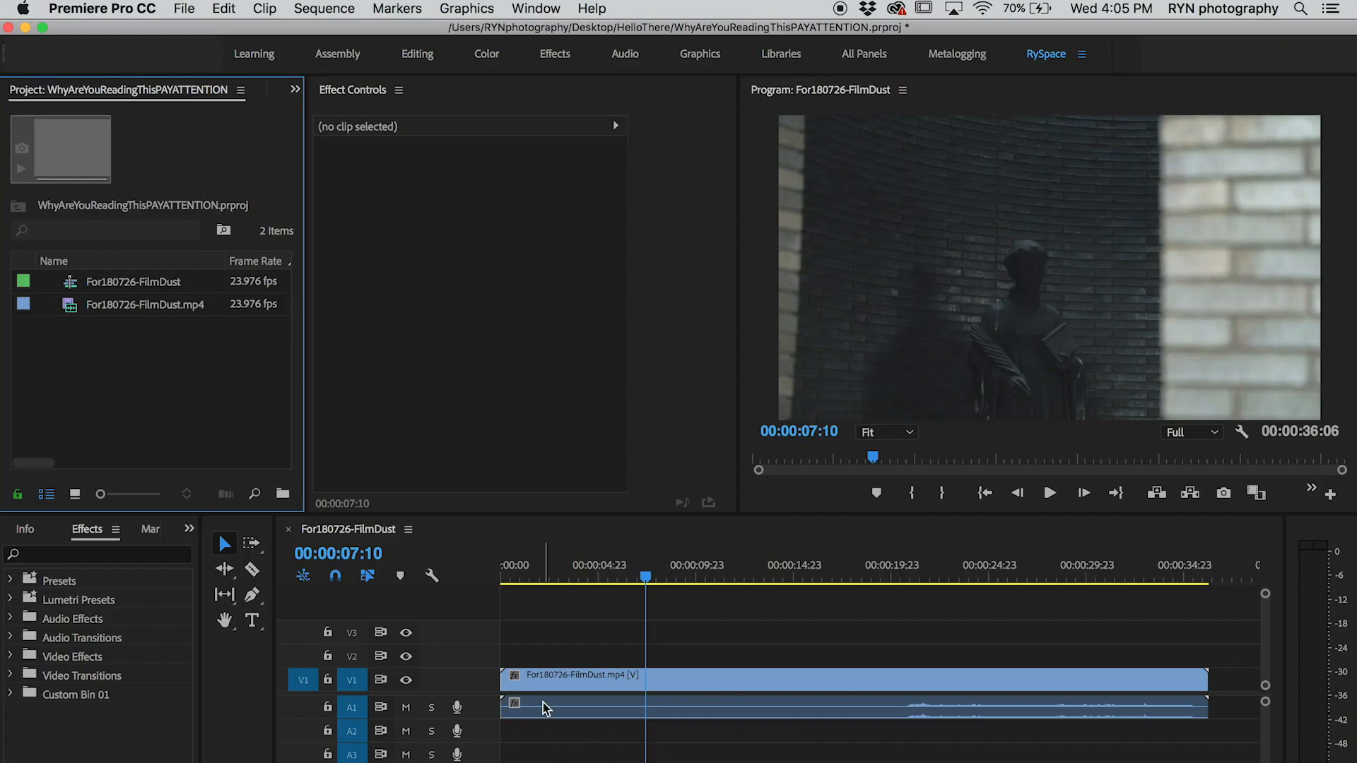
{"action": "key", "text": "ctrl+Up"}
{"action": "left_click", "coordinate": [288, 617]}
{"action": "left_click_drag", "start_coordinate": [598, 435], "coordinate": [83, 425]}
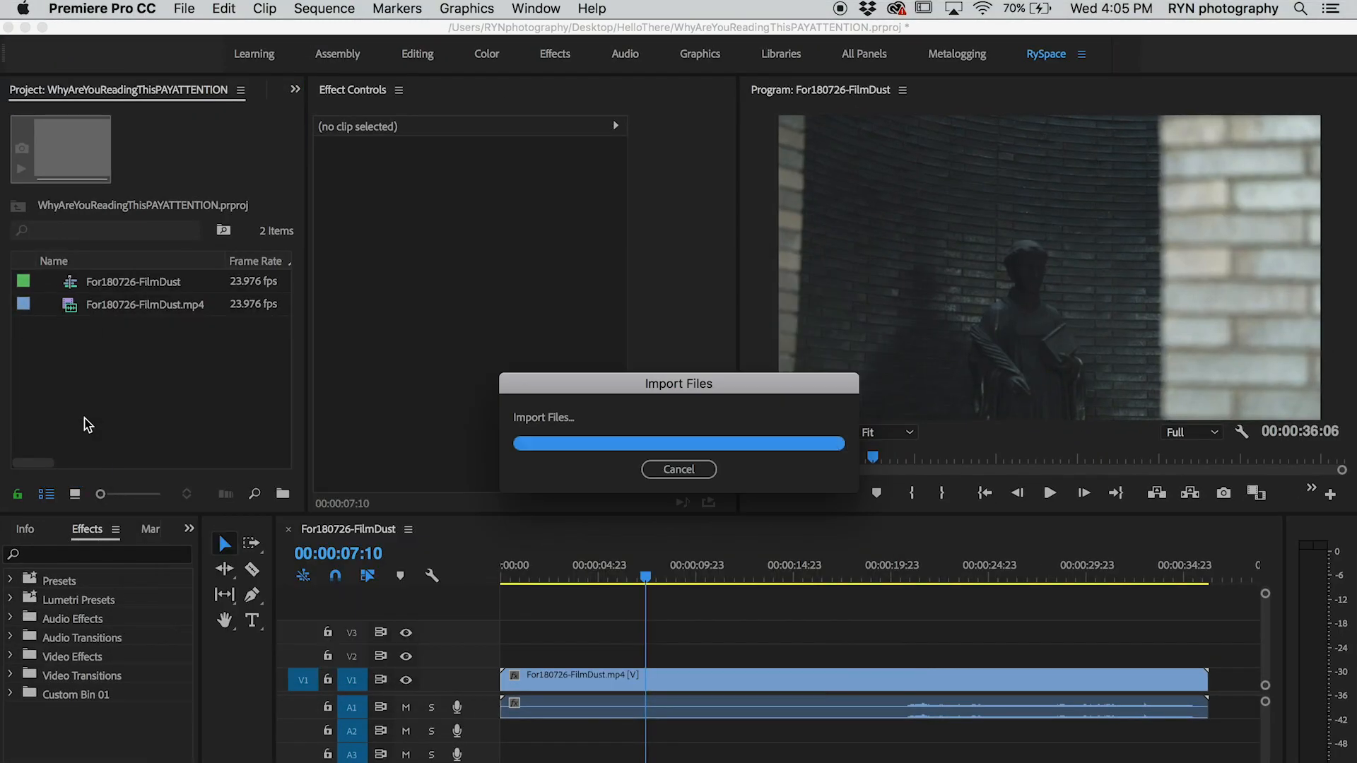
{"action": "left_click_drag", "start_coordinate": [80, 283], "coordinate": [776, 655]}
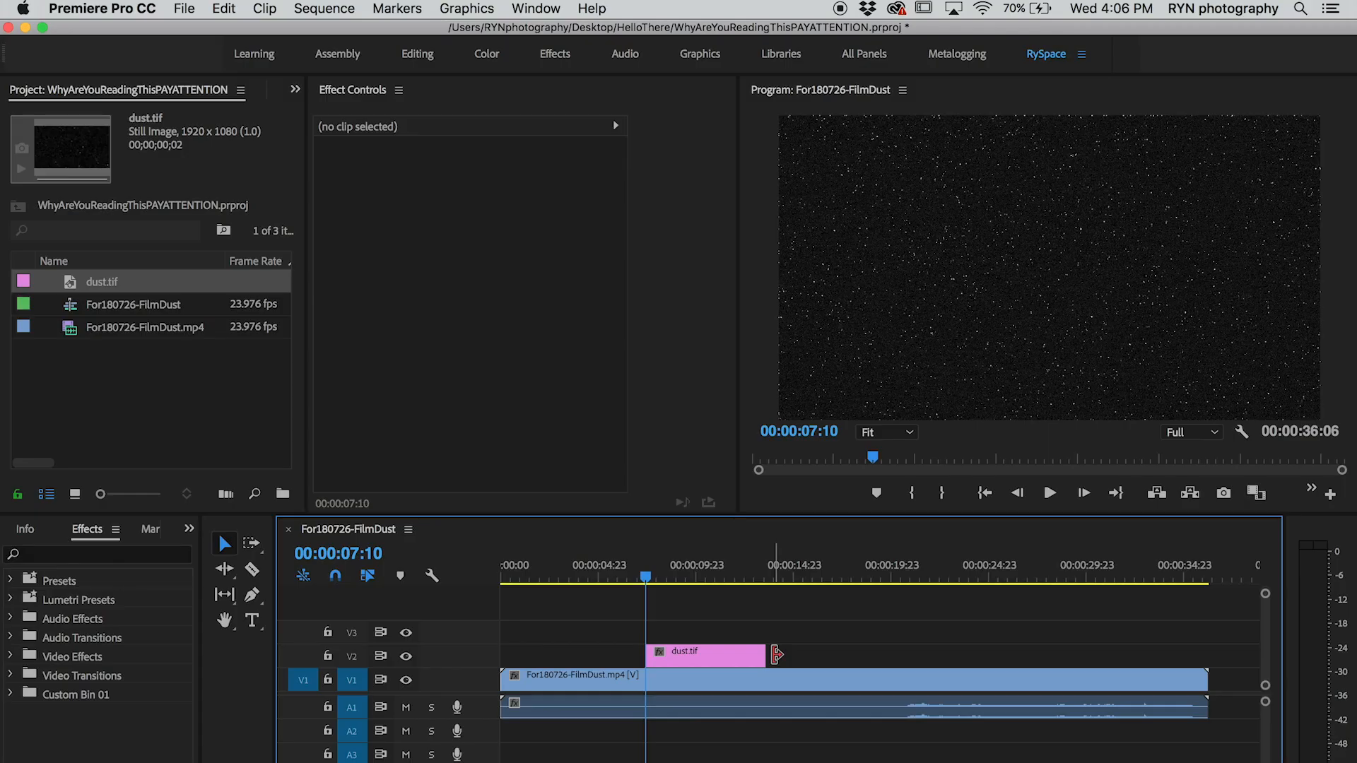
Set the dust.tif clip's blend mode to Linear Dodge (Add)
{"action": "left_click", "coordinate": [705, 664]}
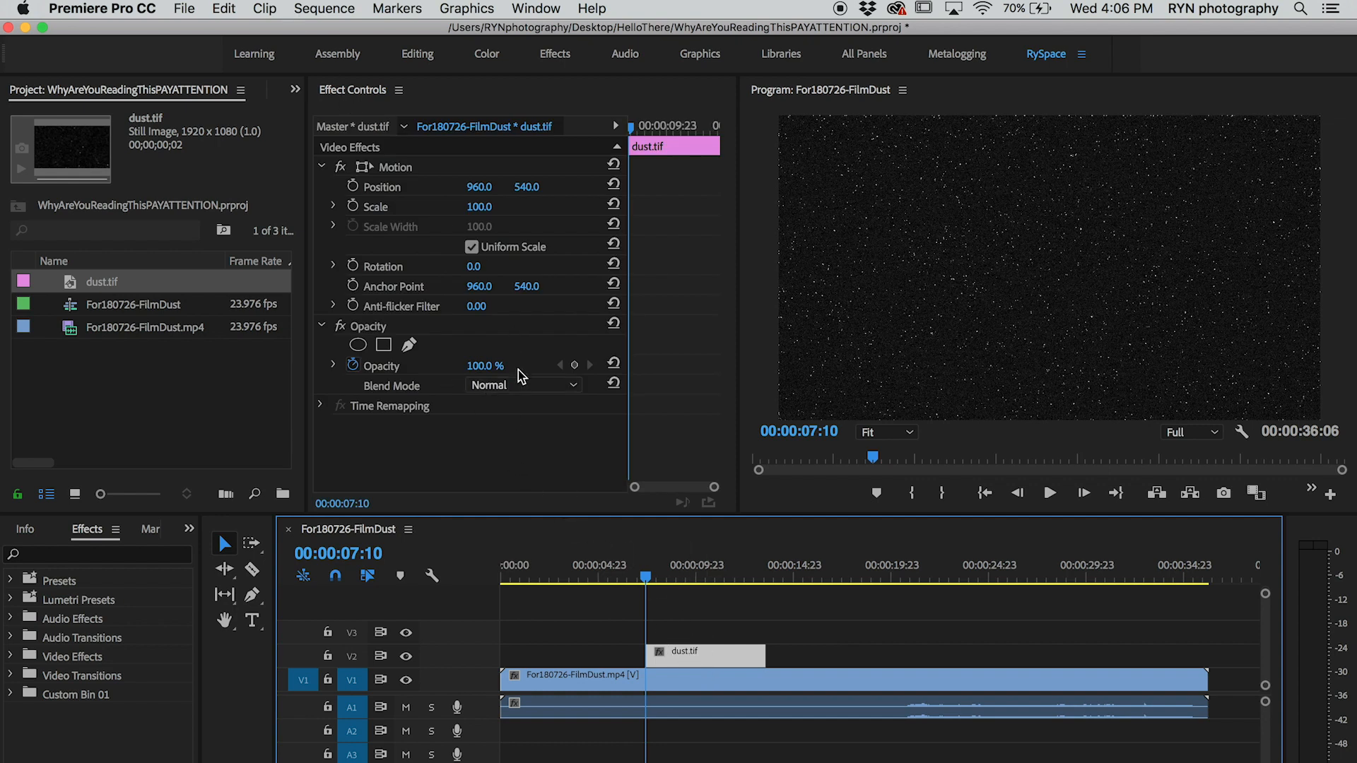
{"action": "left_click", "coordinate": [518, 390]}
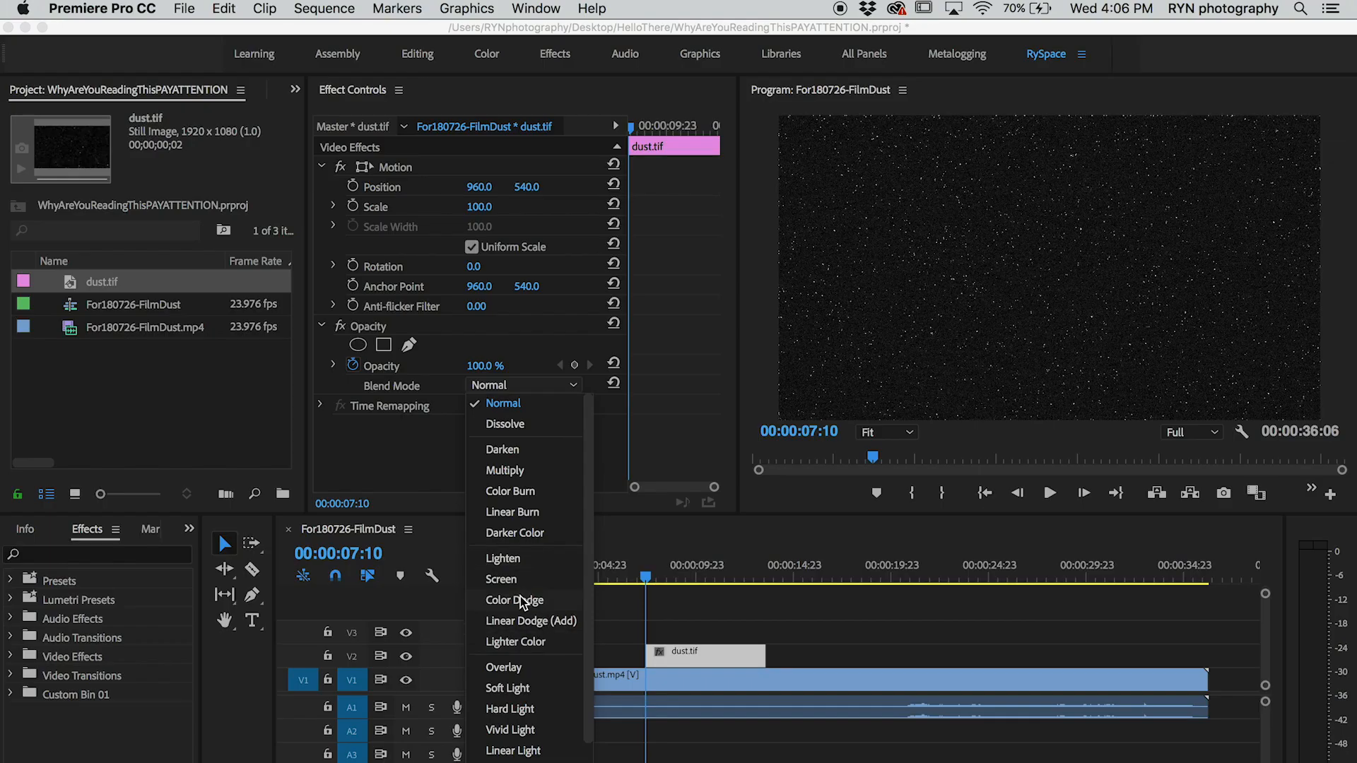
{"action": "left_click", "coordinate": [520, 560]}
{"action": "left_click", "coordinate": [523, 385]}
{"action": "left_click", "coordinate": [515, 465]}
{"action": "left_click", "coordinate": [562, 387]}
{"action": "left_click", "coordinate": [521, 495]}
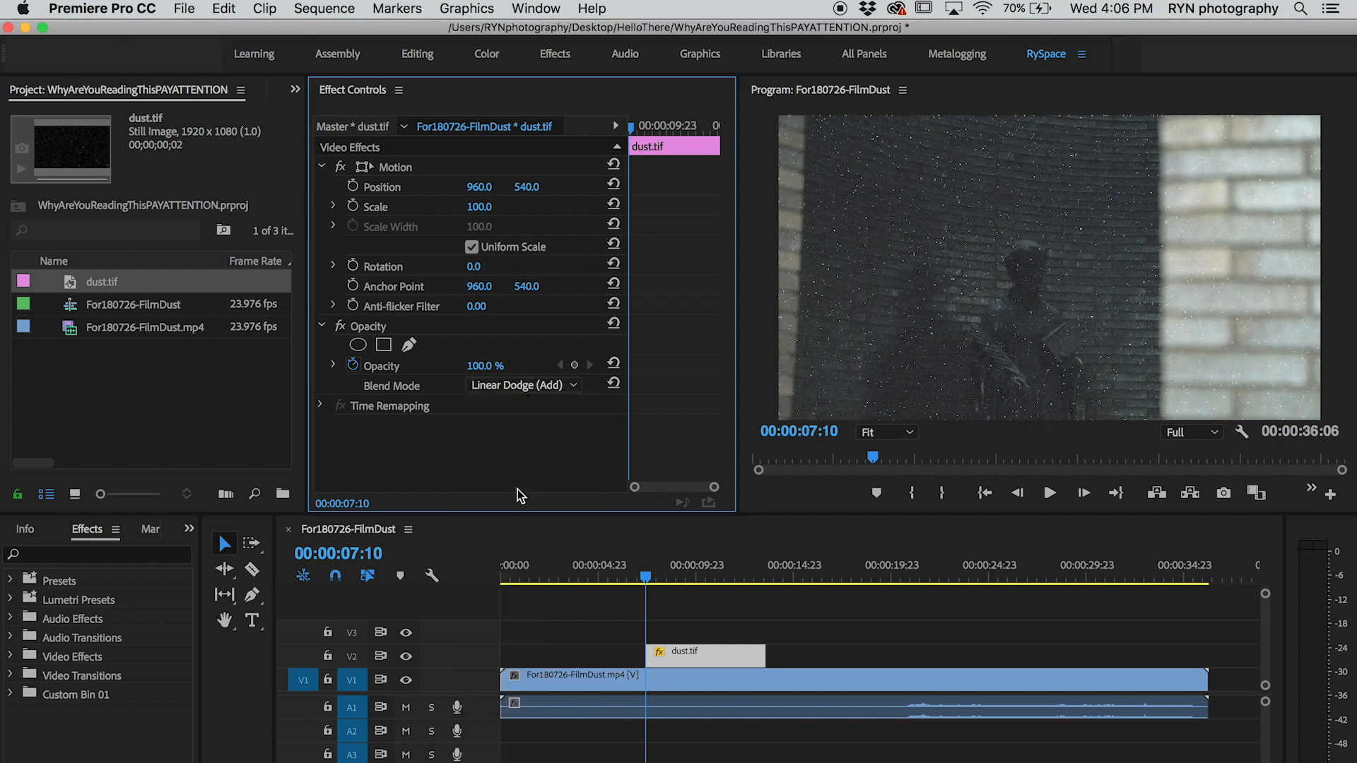
Try the Lighter Color and Screen blend modes on the dust.tif clip, and settle on Lighten
{"action": "left_click", "coordinate": [562, 388]}
{"action": "left_click", "coordinate": [516, 509]}
{"action": "left_click", "coordinate": [566, 386]}
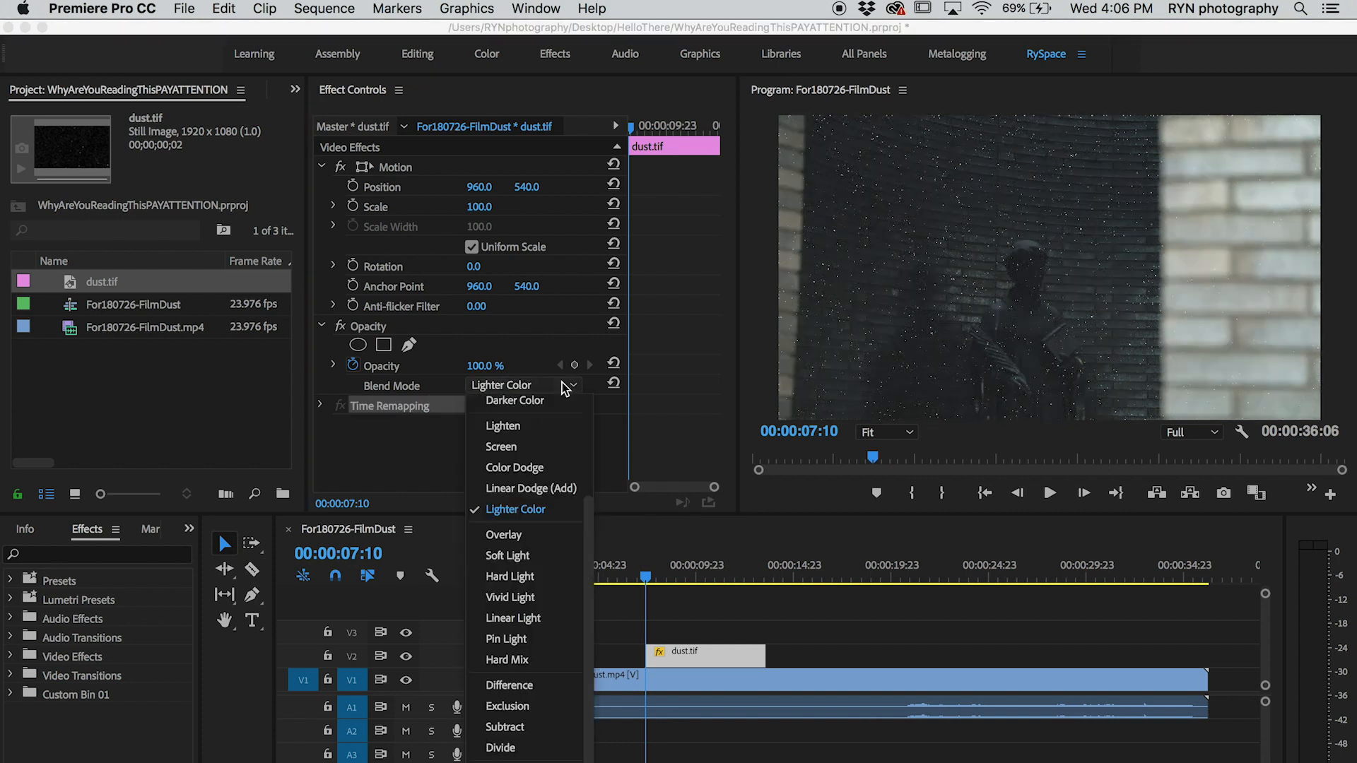
{"action": "left_click", "coordinate": [537, 450]}
{"action": "left_click", "coordinate": [530, 387]}
{"action": "left_click", "coordinate": [518, 427]}
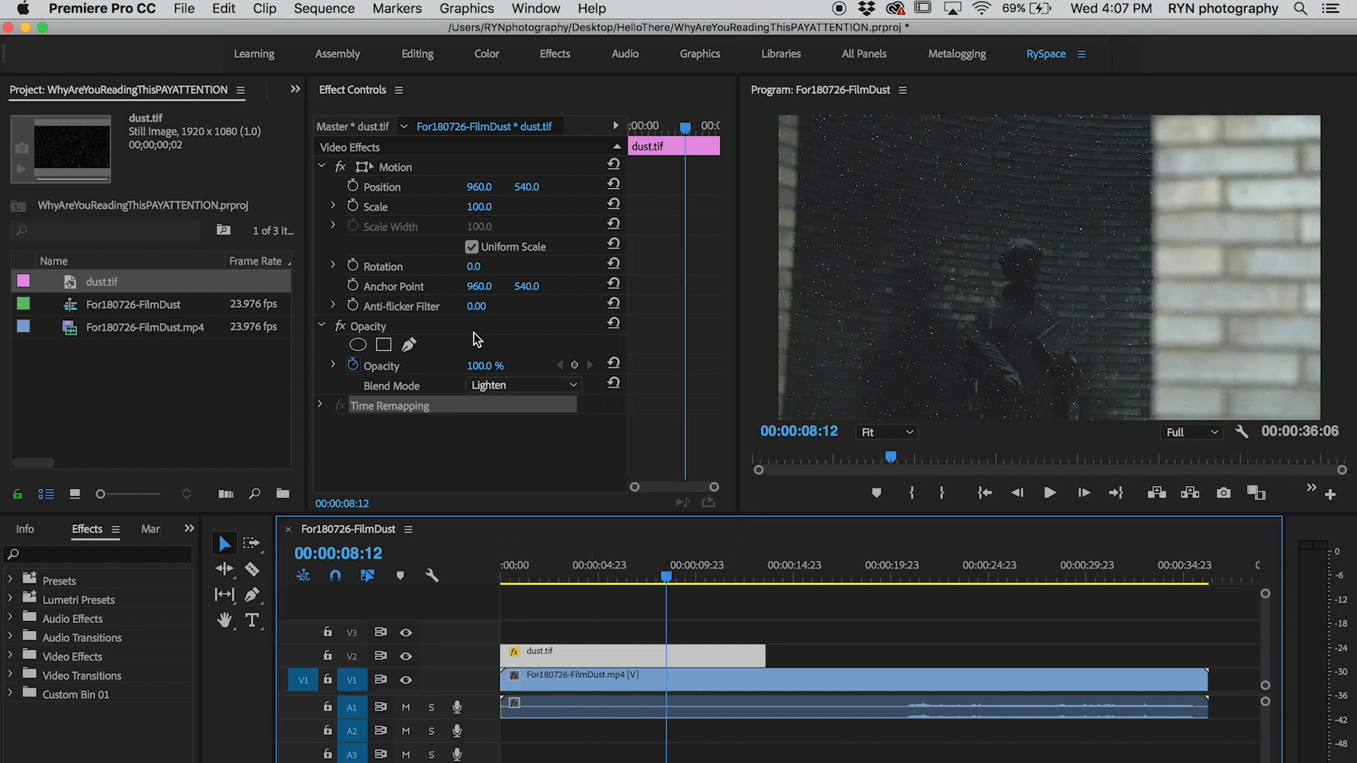
Lower the dust.tif clip's opacity to 50% and play back the sequence
{"action": "left_click", "coordinate": [477, 369]}
{"action": "type", "text": "42"}
{"action": "key", "text": "Return"}
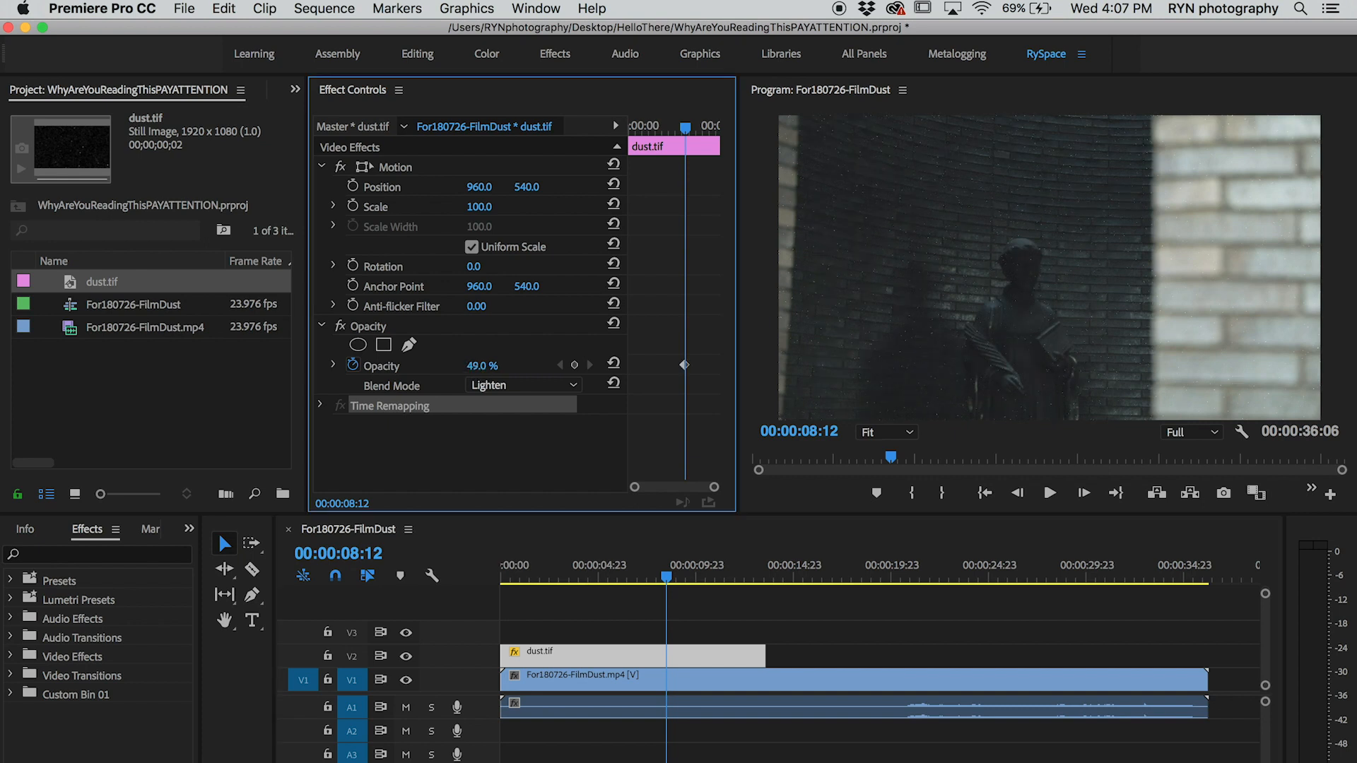
{"action": "left_click", "coordinate": [639, 584]}
{"action": "key", "text": "space"}
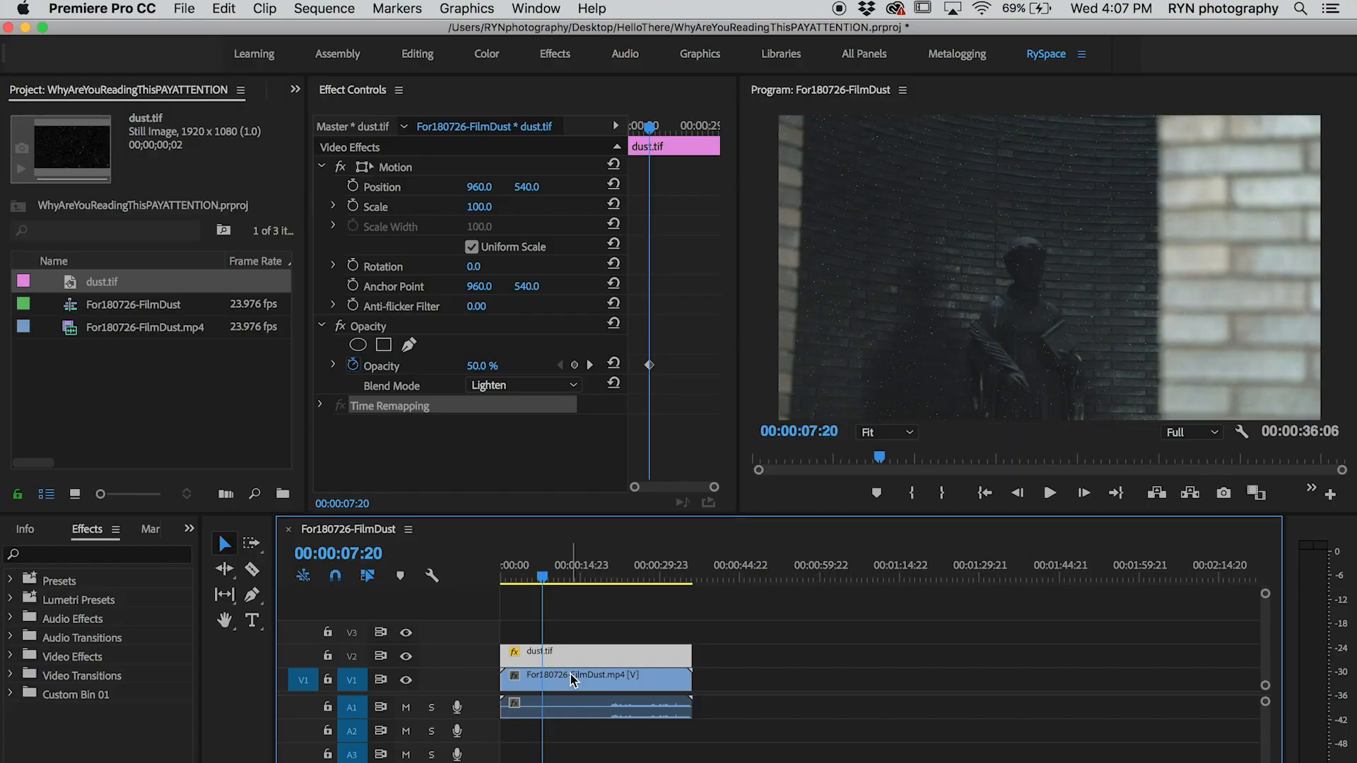
Start keyframing the dust.tif clip's Scale and Position at 00:00:07:02
{"action": "scroll", "coordinate": [570, 674], "scroll_direction": "up", "scroll_amount": 4}
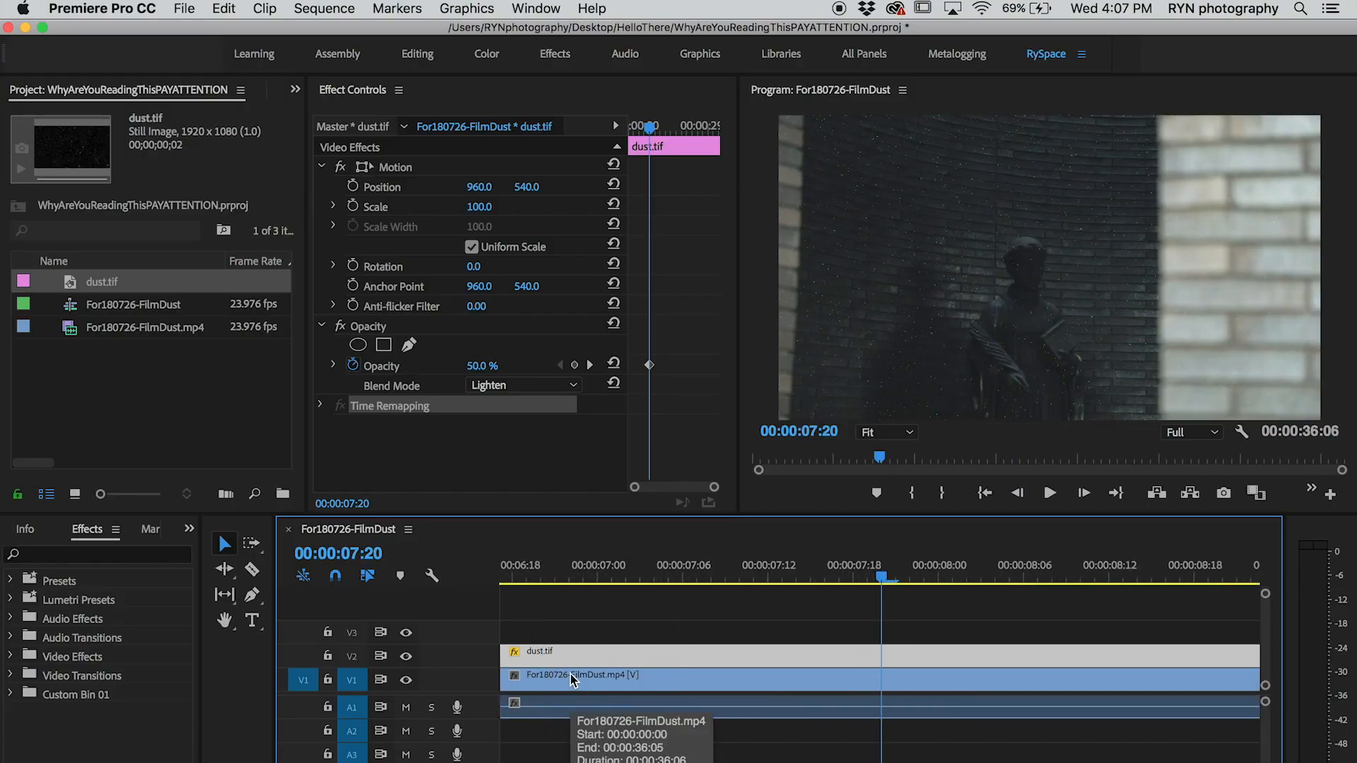
{"action": "left_click_drag", "start_coordinate": [645, 579], "coordinate": [636, 576]}
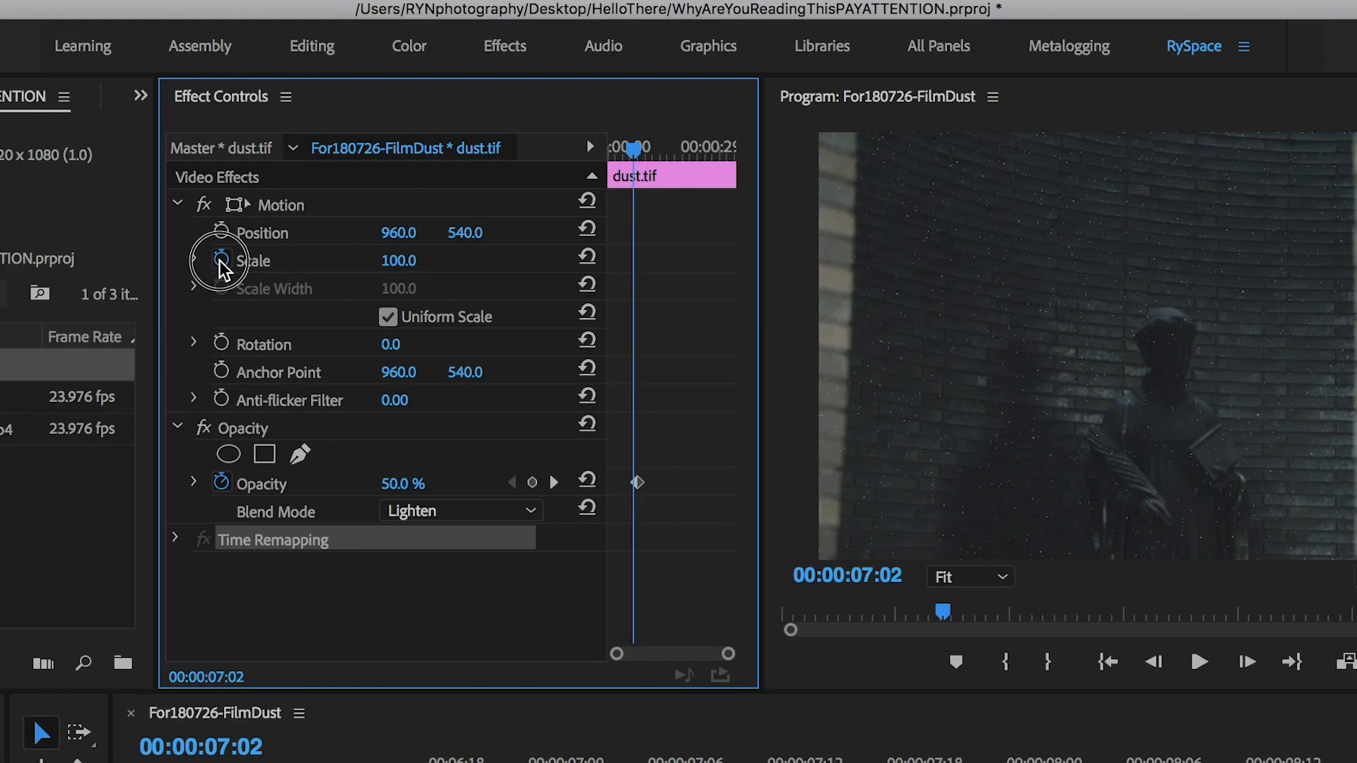
{"action": "left_click", "coordinate": [353, 206]}
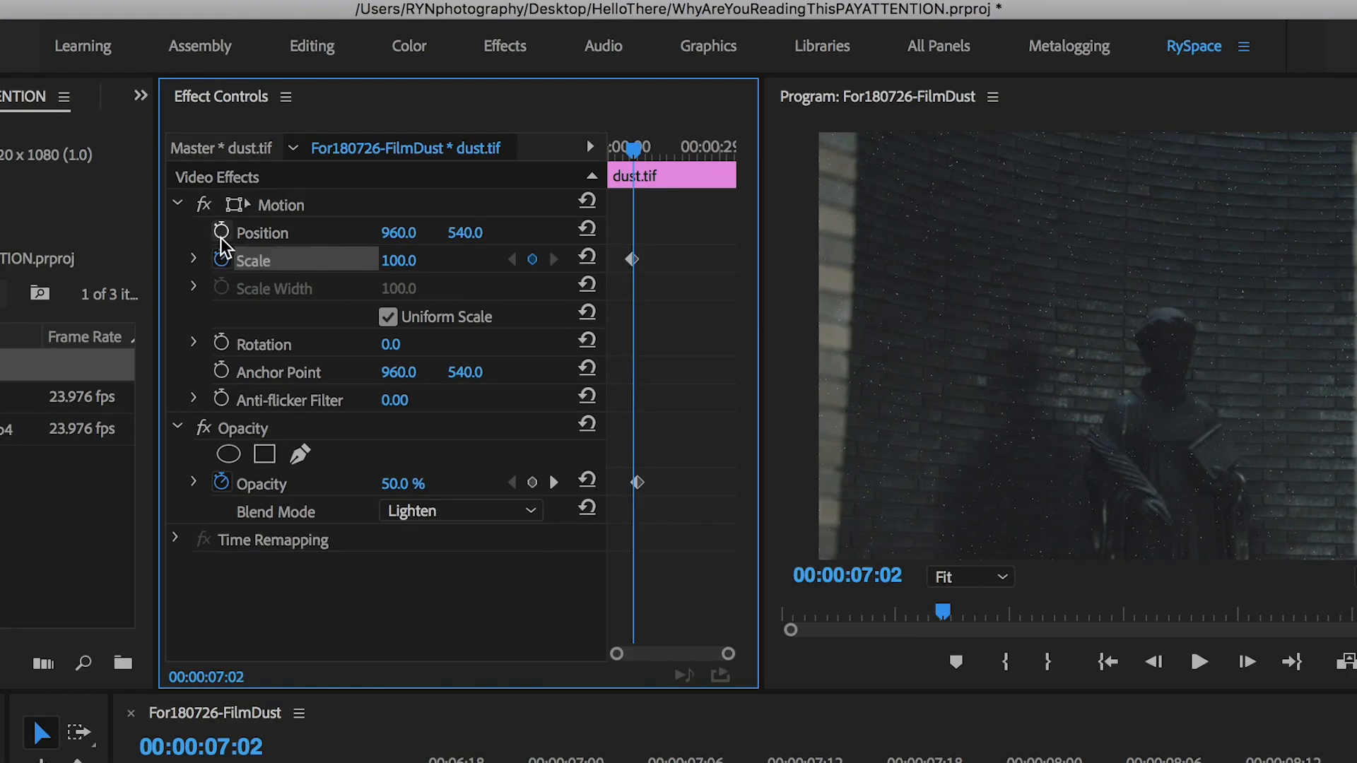
{"action": "left_click", "coordinate": [221, 232]}
Add Position and Scale keyframes to dust.tif at 00:00:08:12, with position 986, 545 and scale 110
{"action": "left_click_drag", "start_coordinate": [606, 762], "coordinate": [1245, 762]}
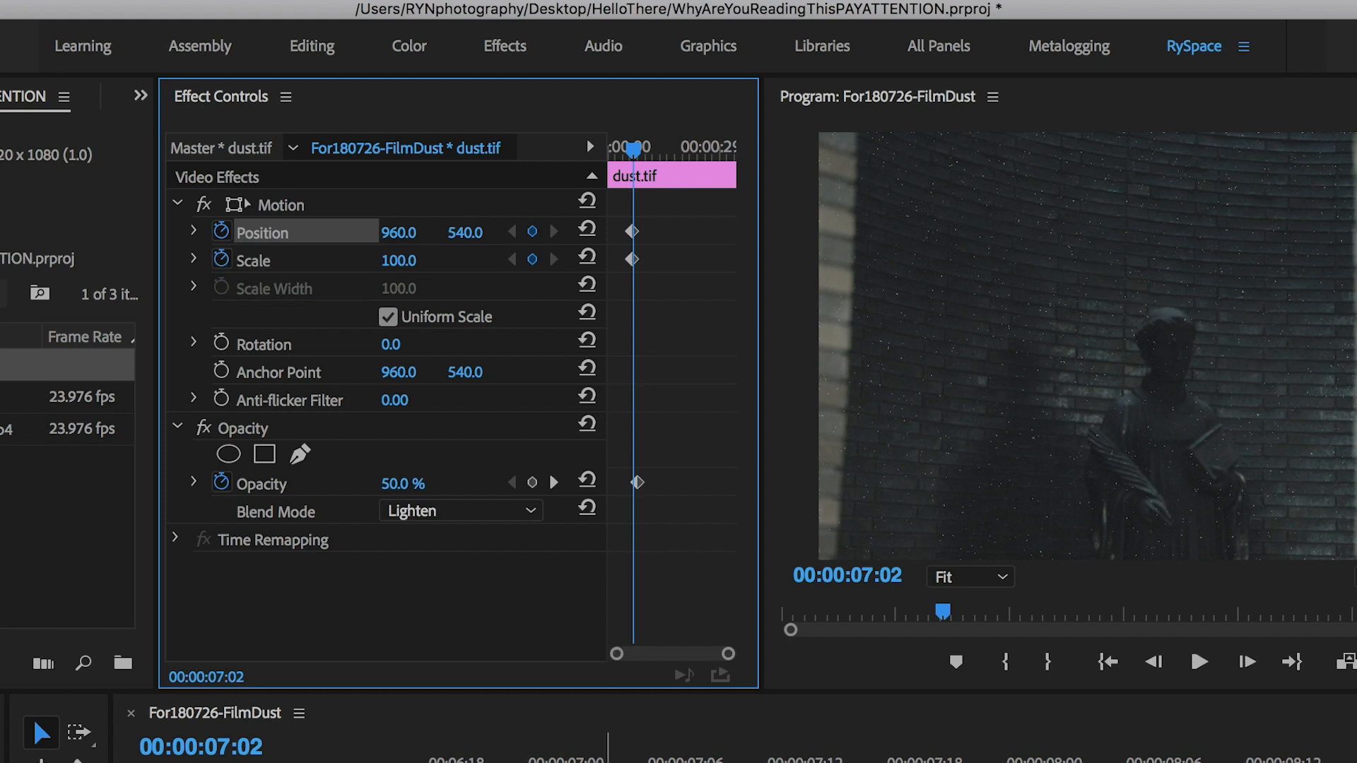
{"action": "left_click_drag", "start_coordinate": [1056, 668], "coordinate": [1088, 661]}
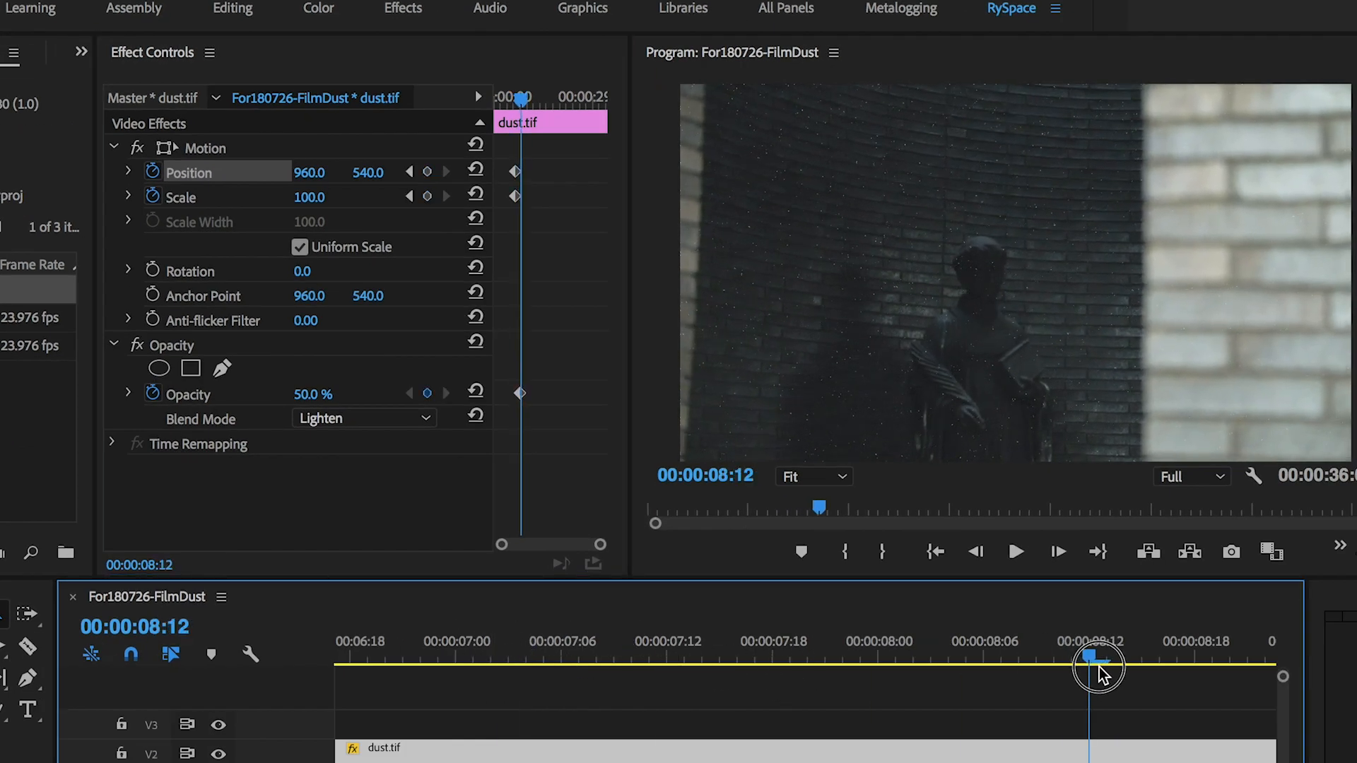
{"action": "left_click", "coordinate": [429, 173]}
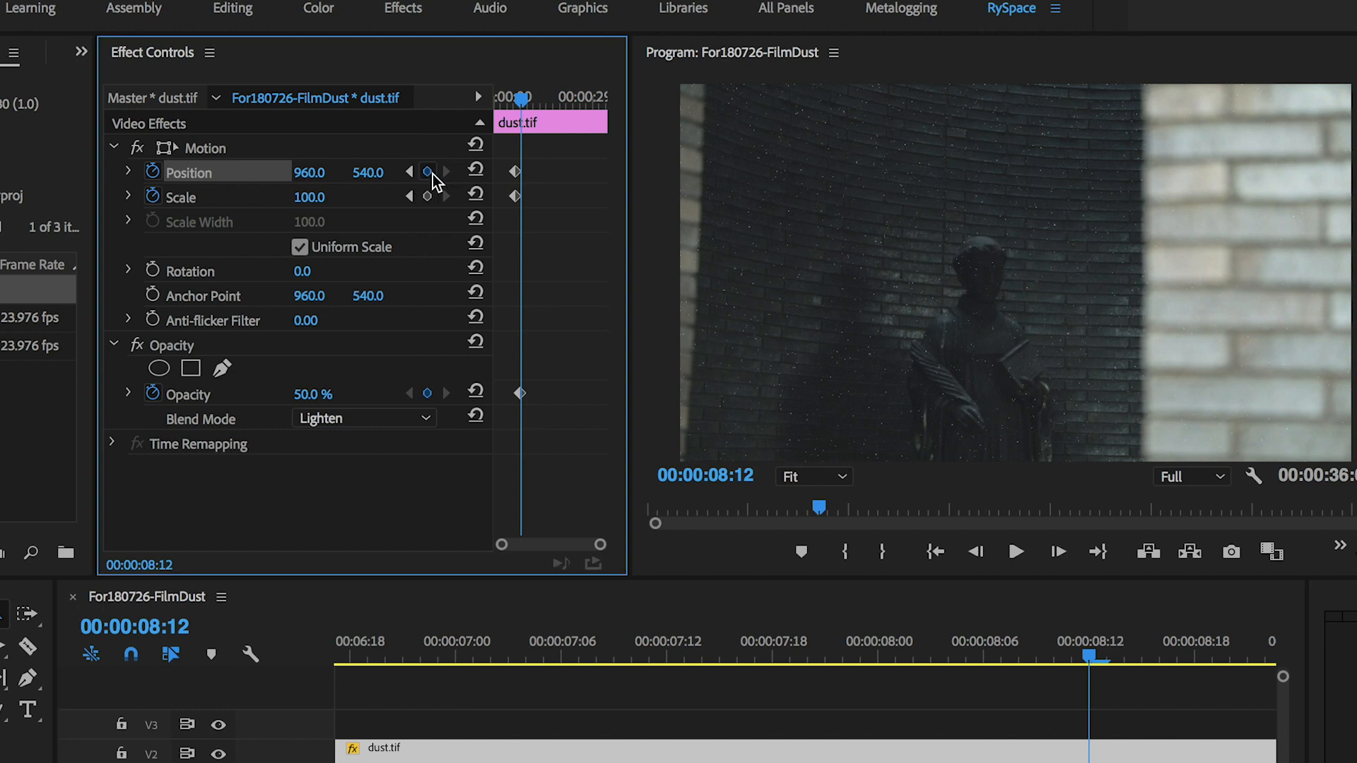
{"action": "left_click", "coordinate": [427, 197]}
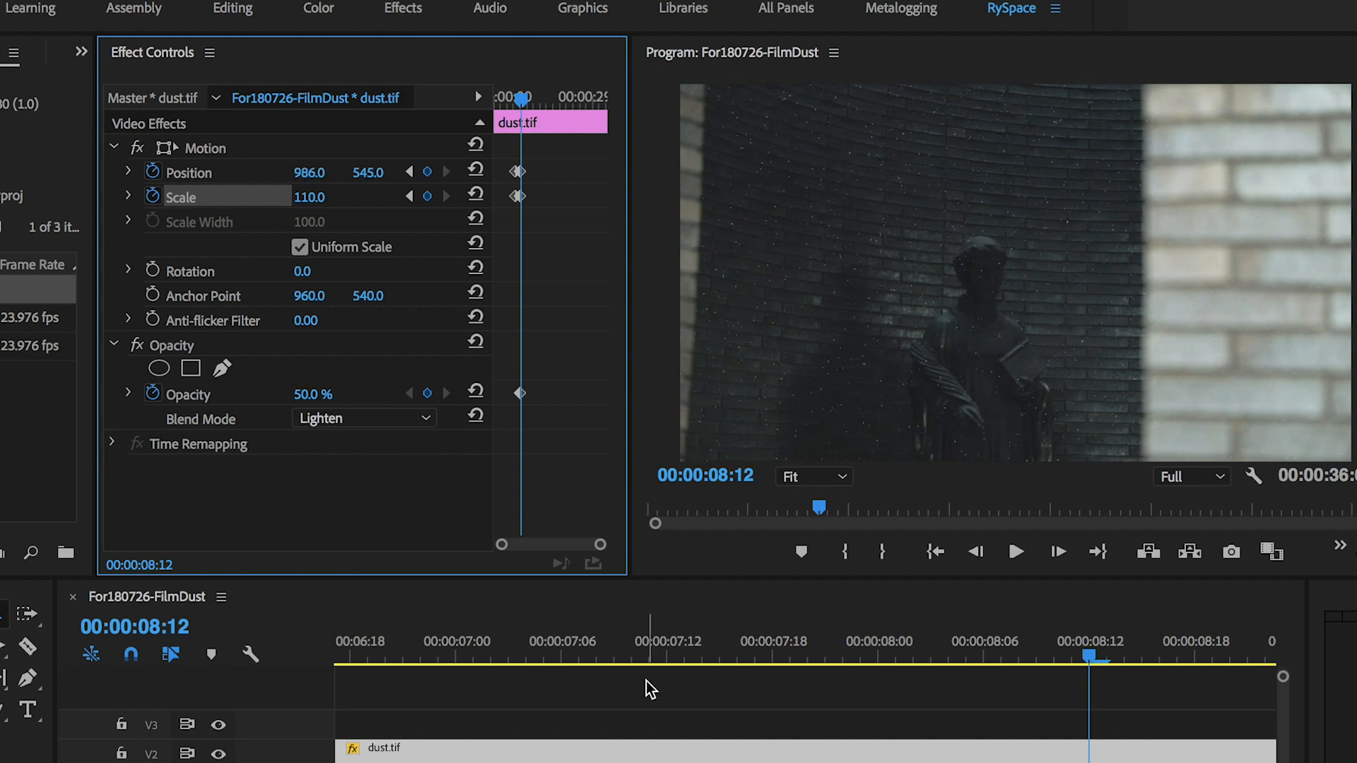
Play back the keyframed section to review how the dust moves over the footage
{"action": "left_click", "coordinate": [568, 640]}
{"action": "key", "text": "space"}
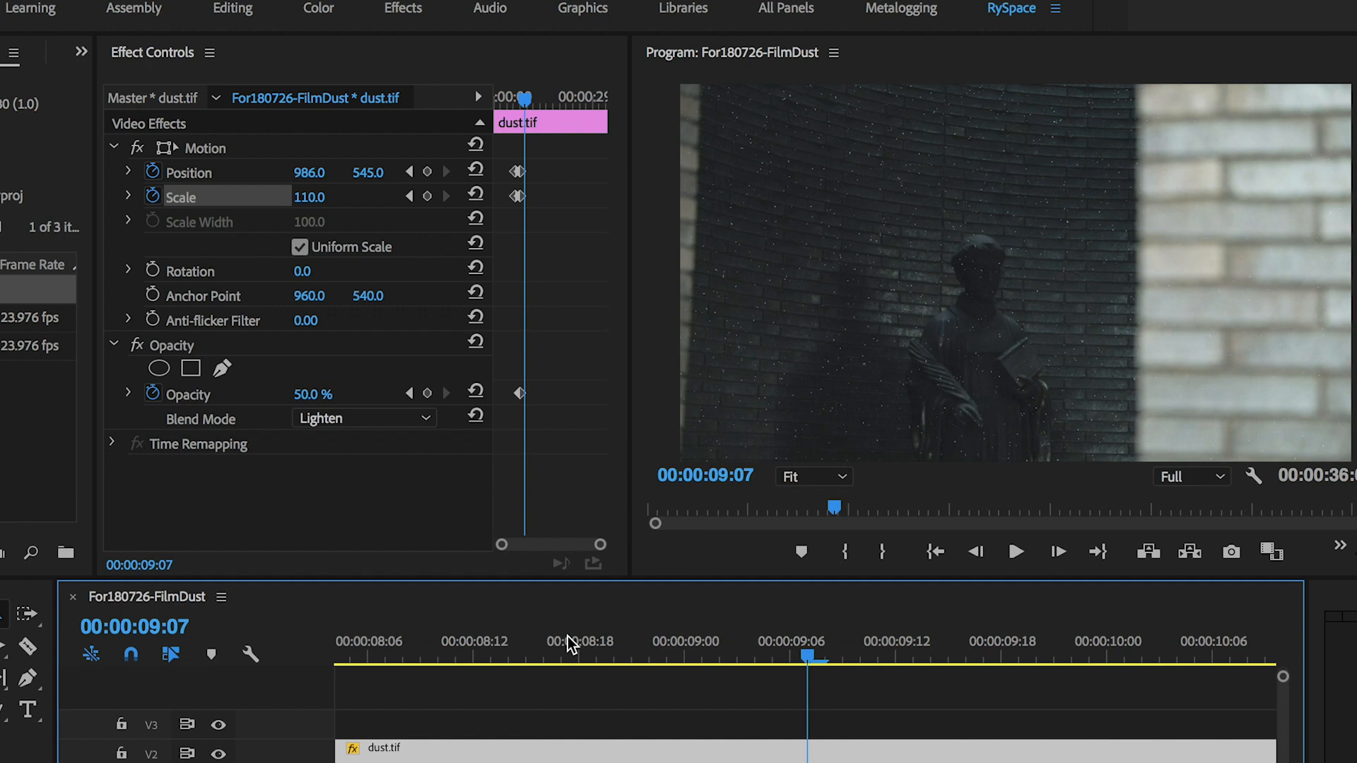
{"action": "left_click_drag", "start_coordinate": [567, 640], "coordinate": [354, 645]}
{"action": "key", "text": "space"}
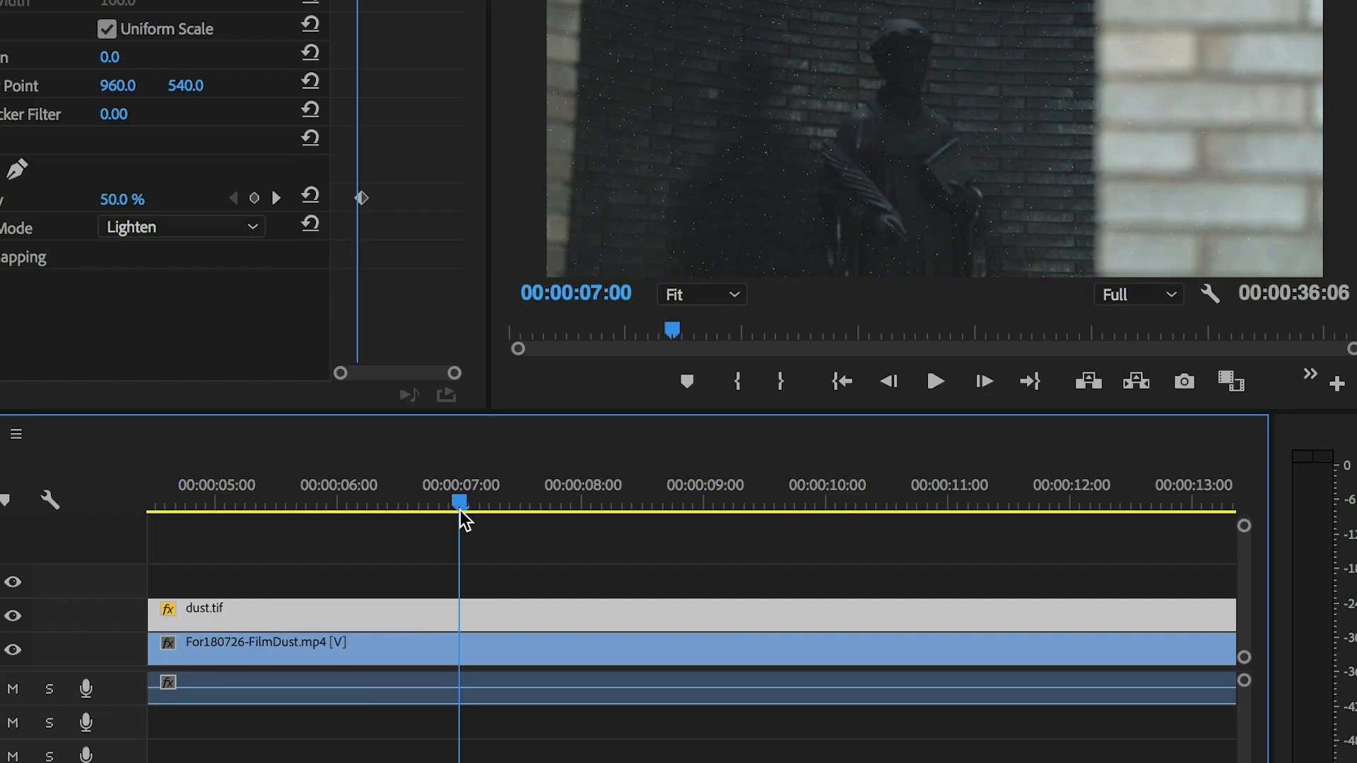
Cut the dust.tif clip into consecutive one-frame pieces from 00:00:07:00 to 00:00:07:09
{"action": "key", "text": "="}
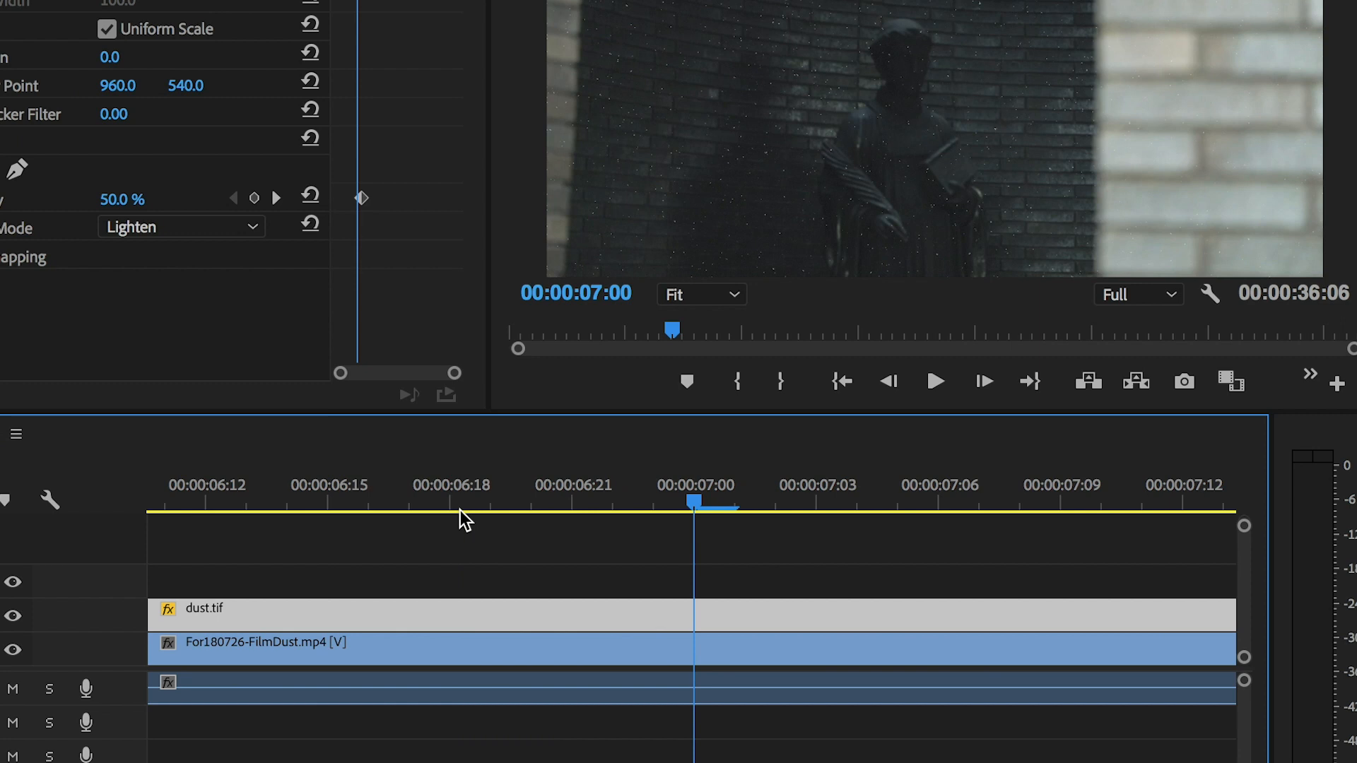
{"action": "left_click", "coordinate": [695, 615]}
{"action": "left_click", "coordinate": [777, 619]}
{"action": "left_click", "coordinate": [818, 619]}
{"action": "left_click", "coordinate": [858, 619]}
{"action": "left_click", "coordinate": [939, 619]}
{"action": "left_click", "coordinate": [979, 619]}
{"action": "left_click", "coordinate": [1021, 619]}
{"action": "left_click", "coordinate": [1060, 621]}
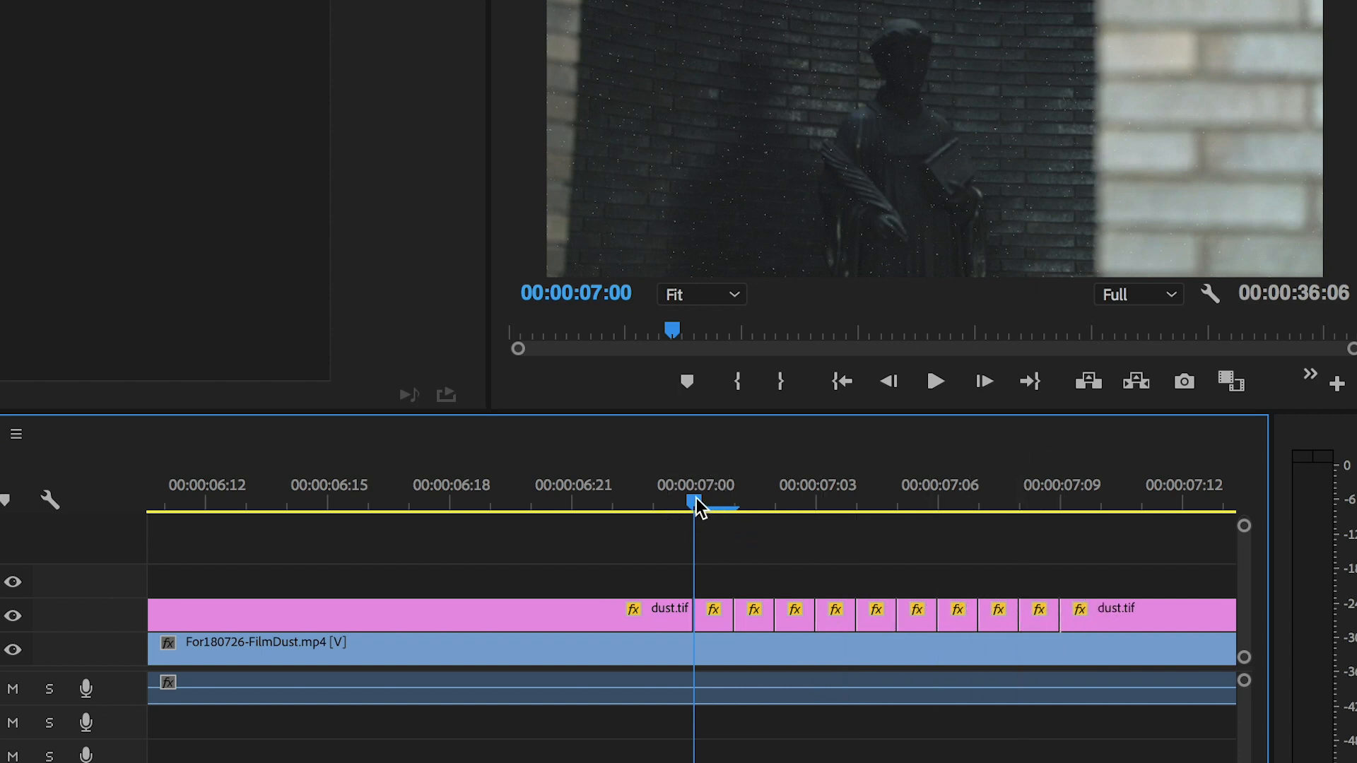
Set the one-frame dust.tif piece at 00:00:07:01 to scale 105 and vertical position 552
{"action": "double_click", "coordinate": [706, 610]}
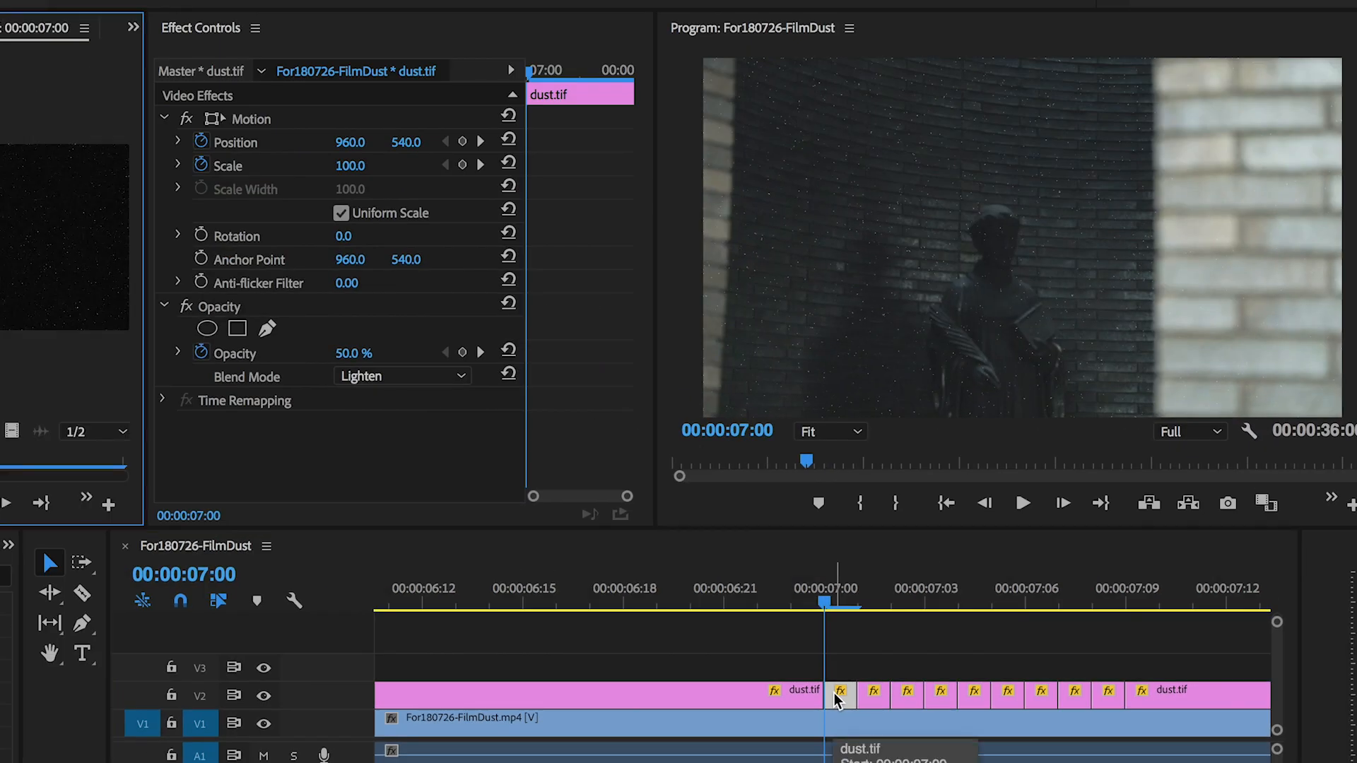
{"action": "left_click", "coordinate": [876, 598]}
{"action": "left_click", "coordinate": [875, 705]}
{"action": "left_click", "coordinate": [347, 161]}
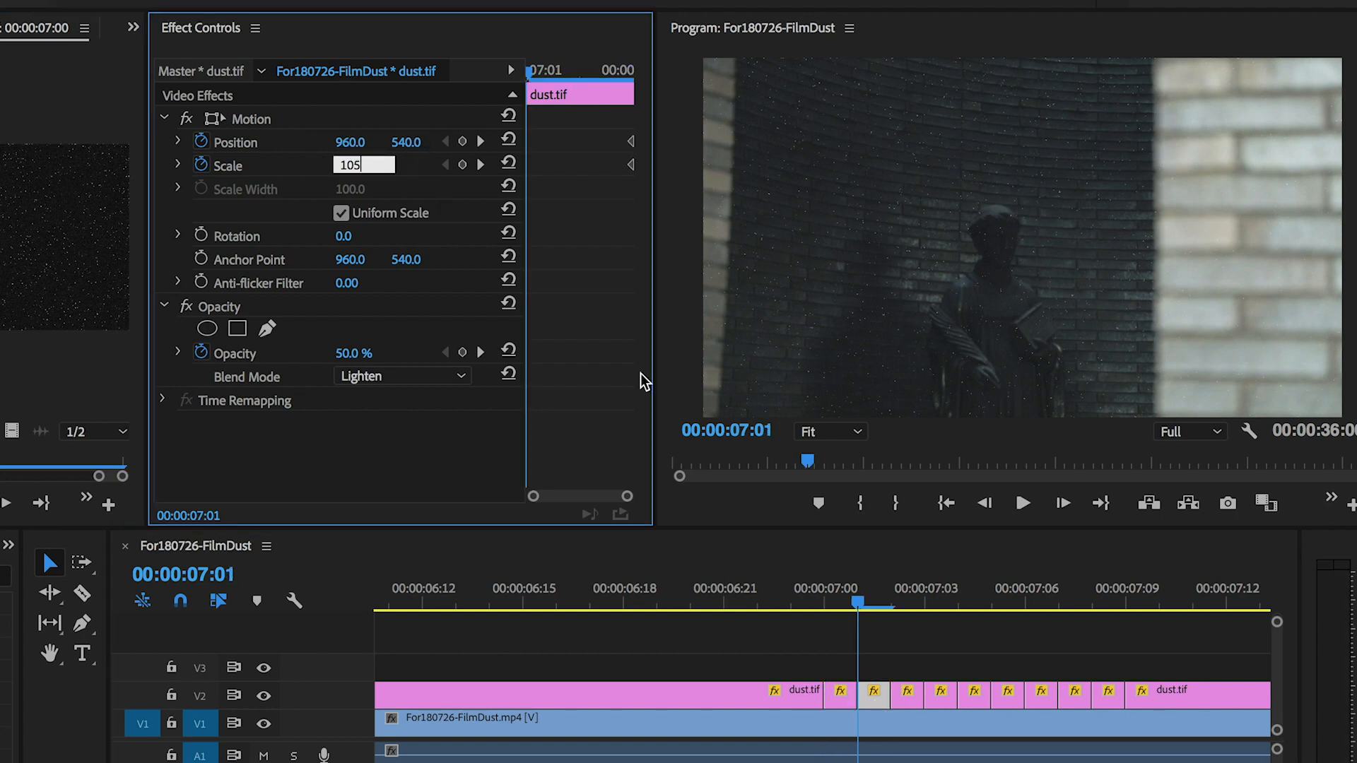
{"action": "key", "text": "Return"}
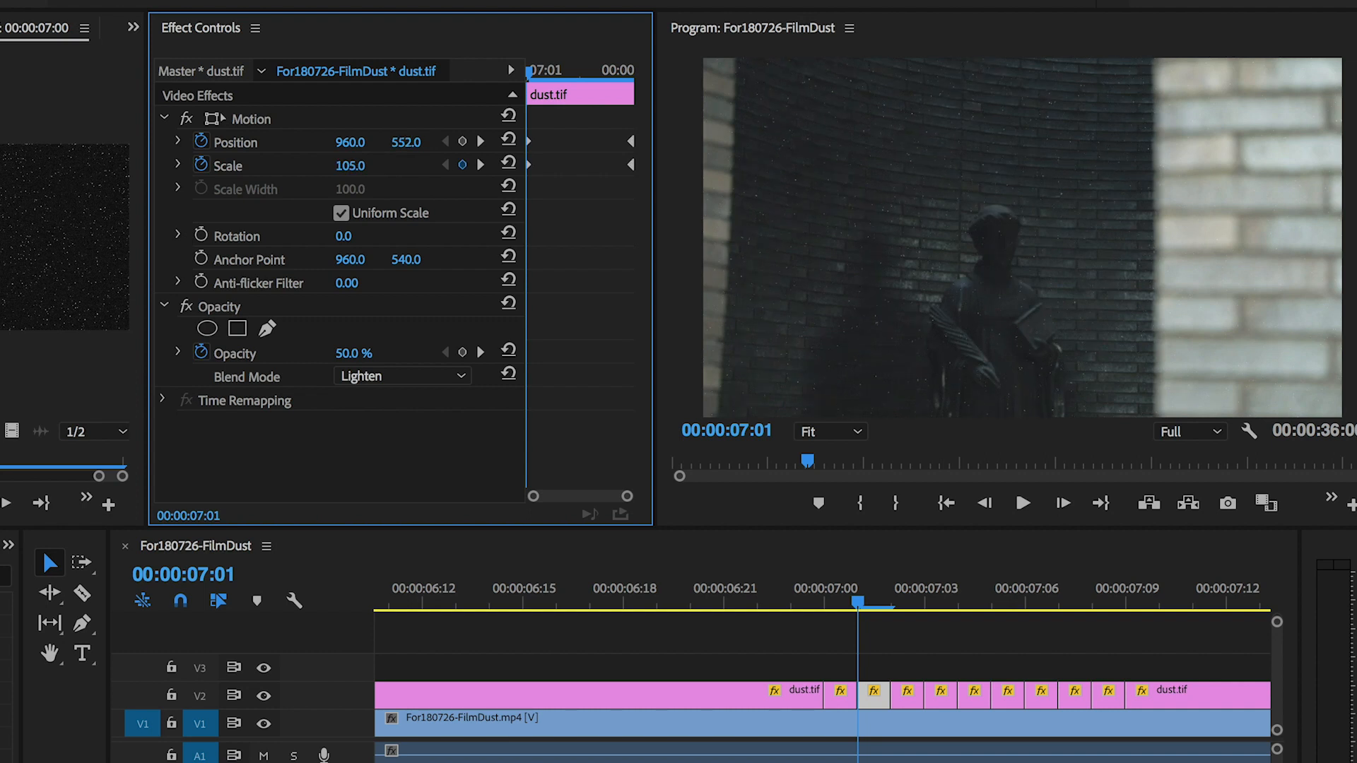
Enter scale 108 and horizontal position 950 for the one-frame dust.tif piece at 00:00:07:02
{"action": "left_click", "coordinate": [907, 707]}
{"action": "left_click", "coordinate": [353, 166]}
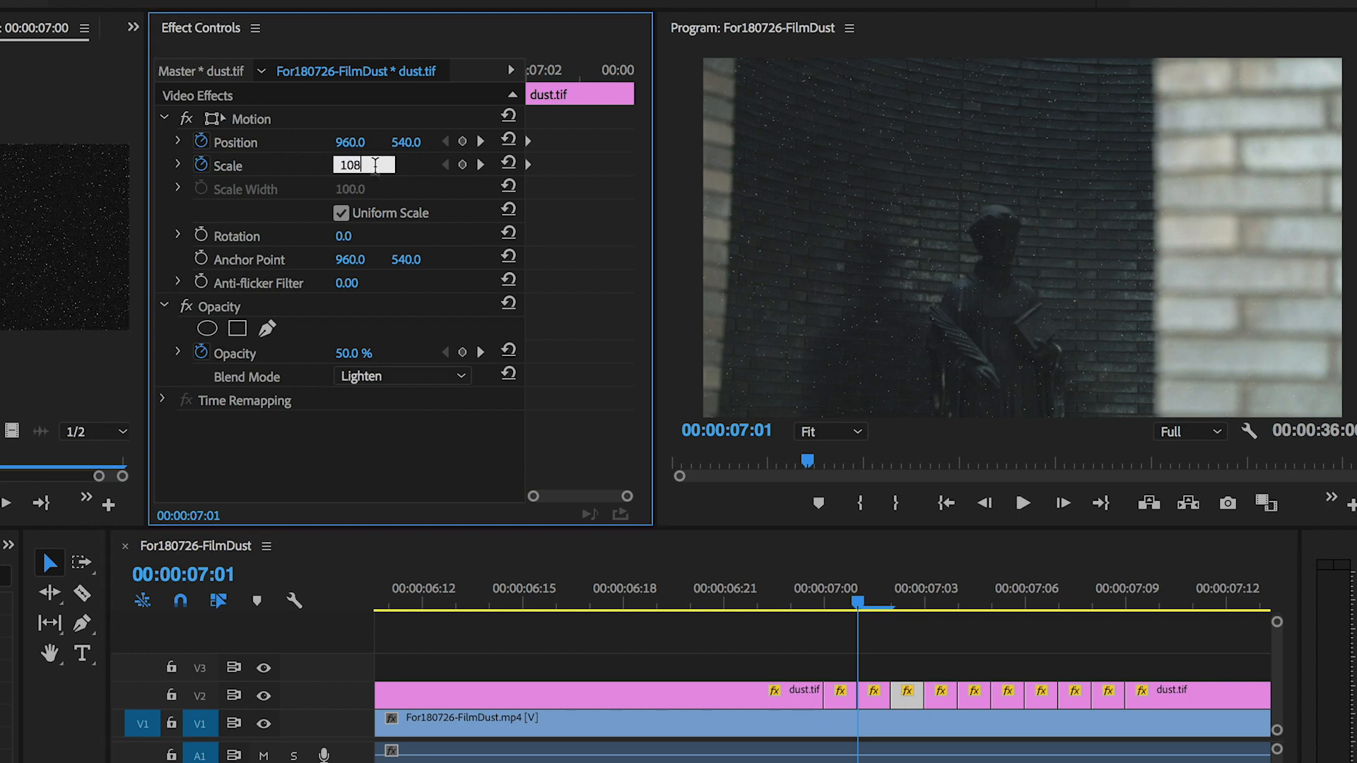
{"action": "left_click", "coordinate": [905, 706]}
{"action": "left_click", "coordinate": [902, 594]}
{"action": "left_click", "coordinate": [359, 138]}
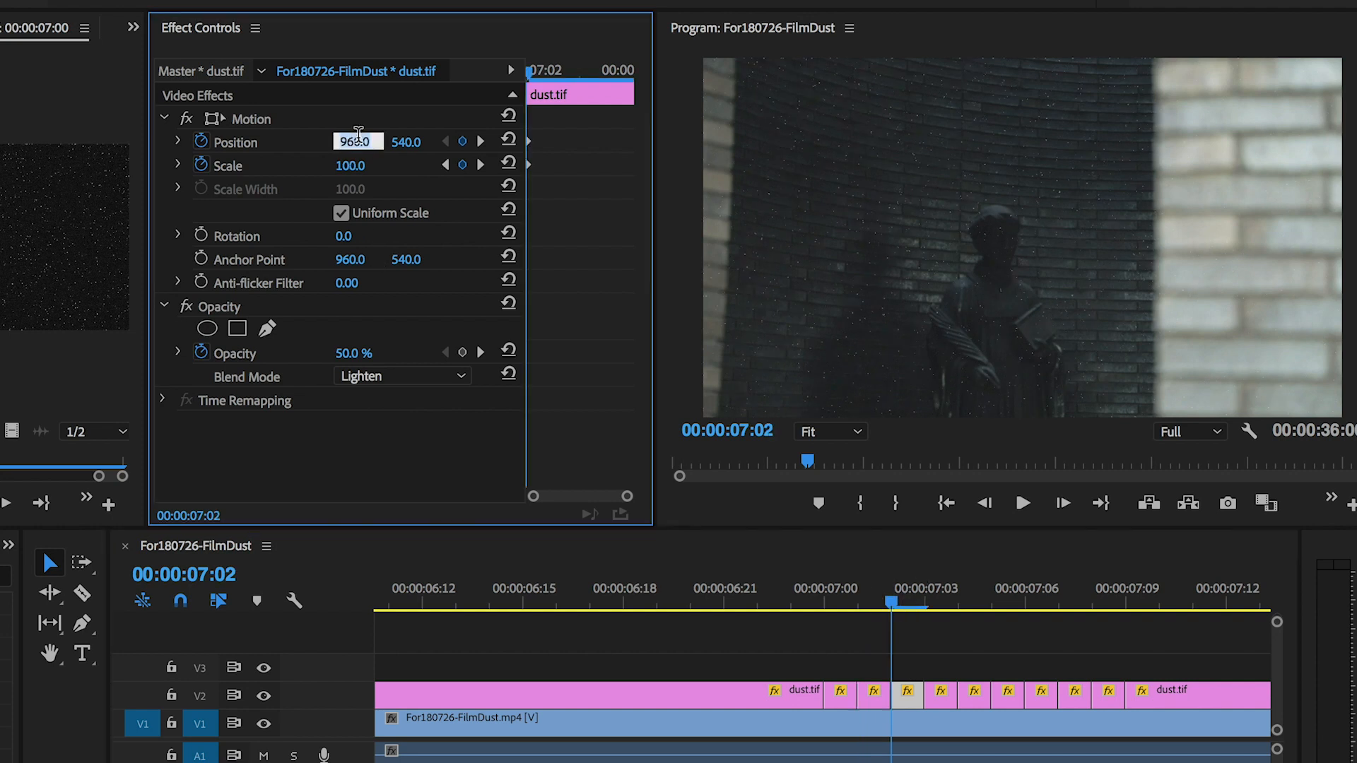
{"action": "type", "text": "950"}
{"action": "left_click", "coordinate": [974, 661]}
Set the scale of the one-frame dust.tif piece at 00:00:07:04 to 110
{"action": "left_click", "coordinate": [942, 694]}
{"action": "left_click", "coordinate": [942, 592]}
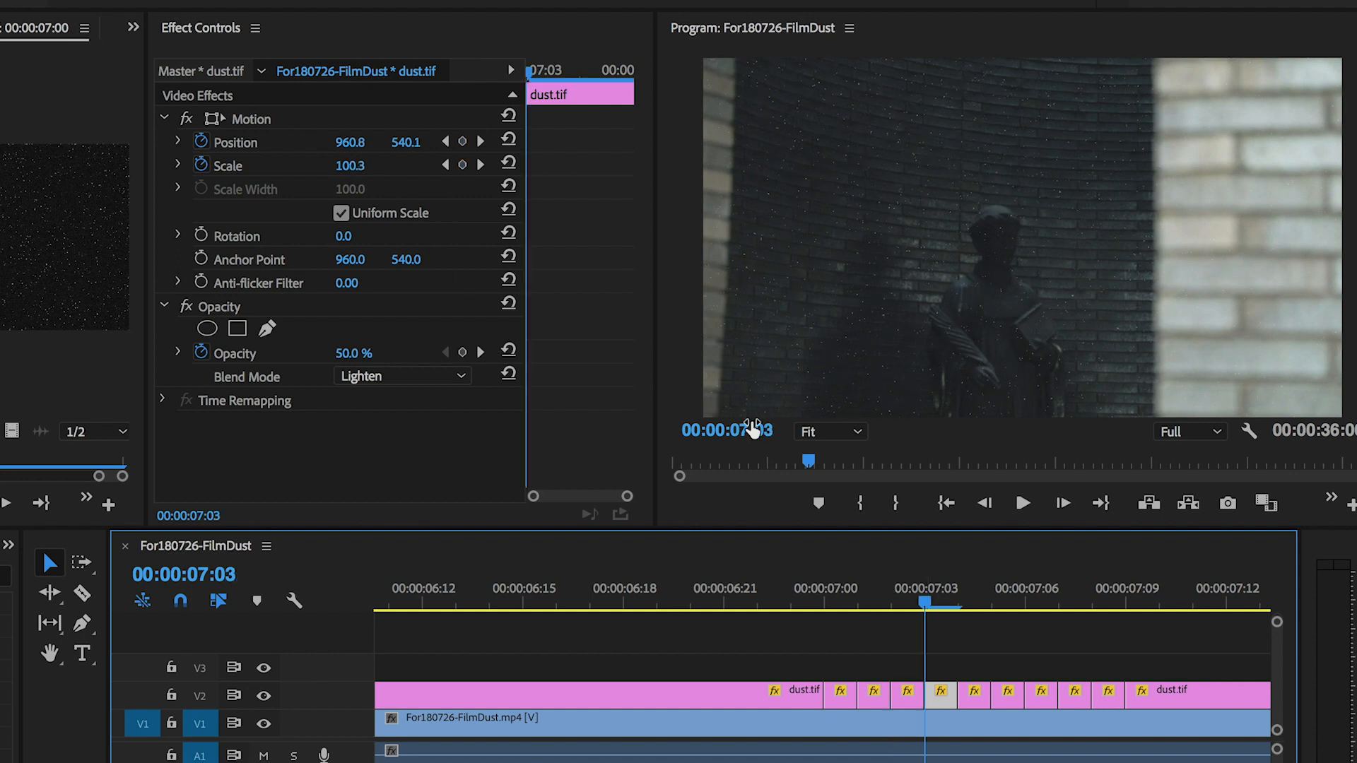
{"action": "left_click", "coordinate": [958, 594]}
{"action": "left_click", "coordinate": [974, 694]}
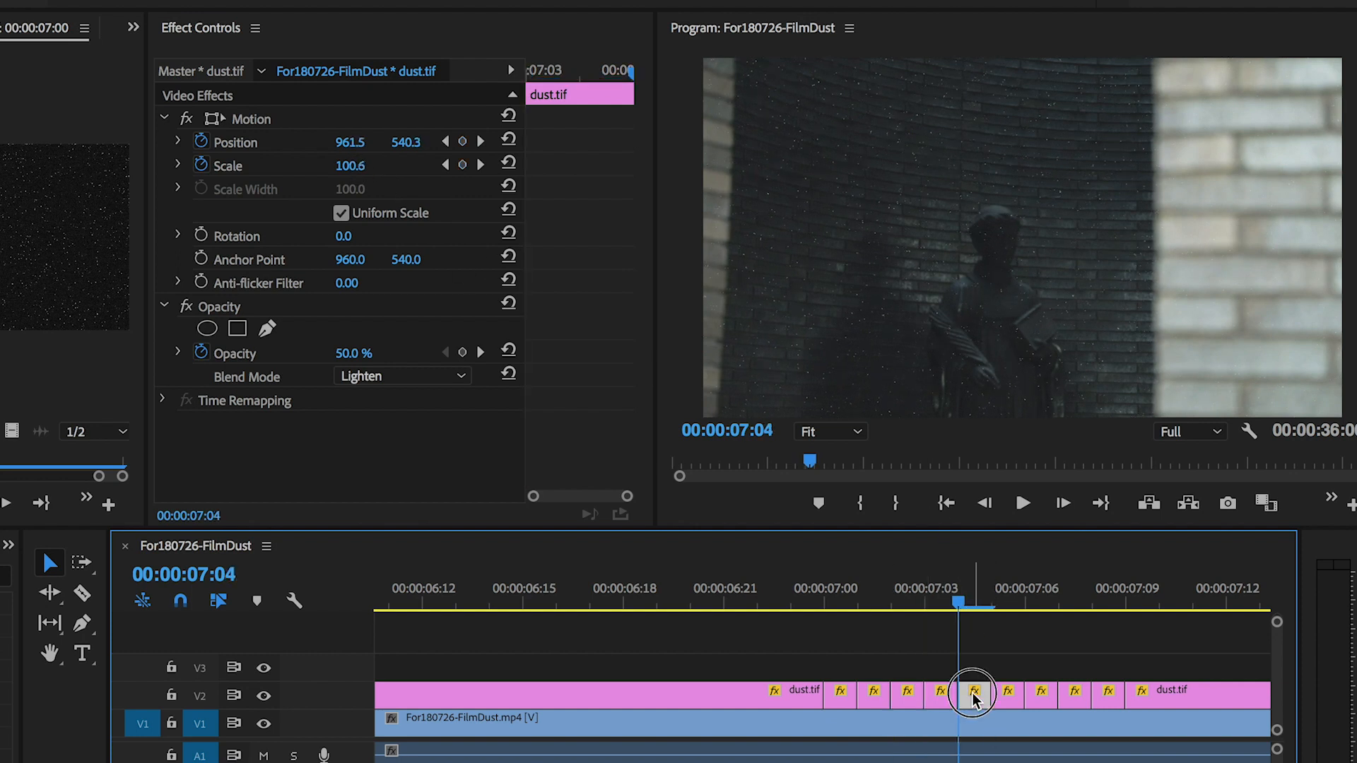
{"action": "left_click", "coordinate": [352, 167]}
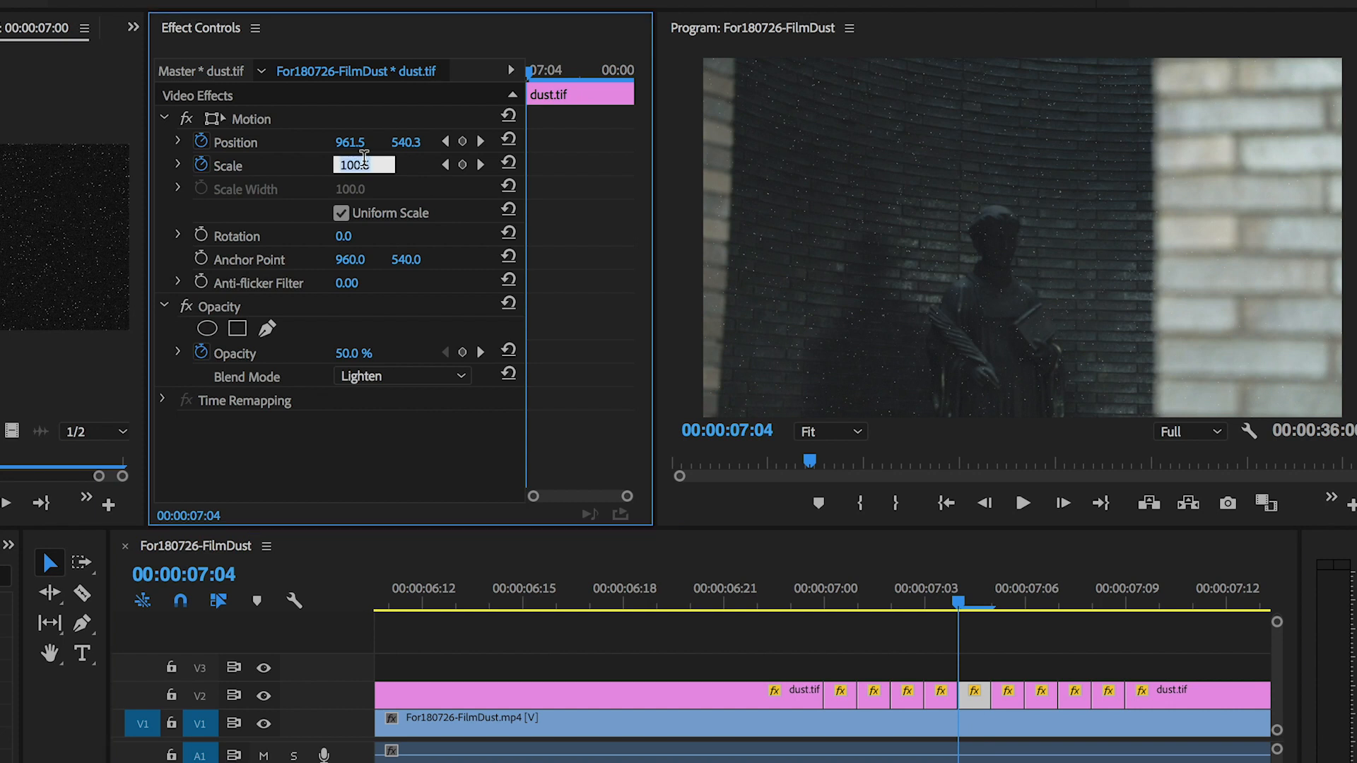
{"action": "type", "text": "110"}
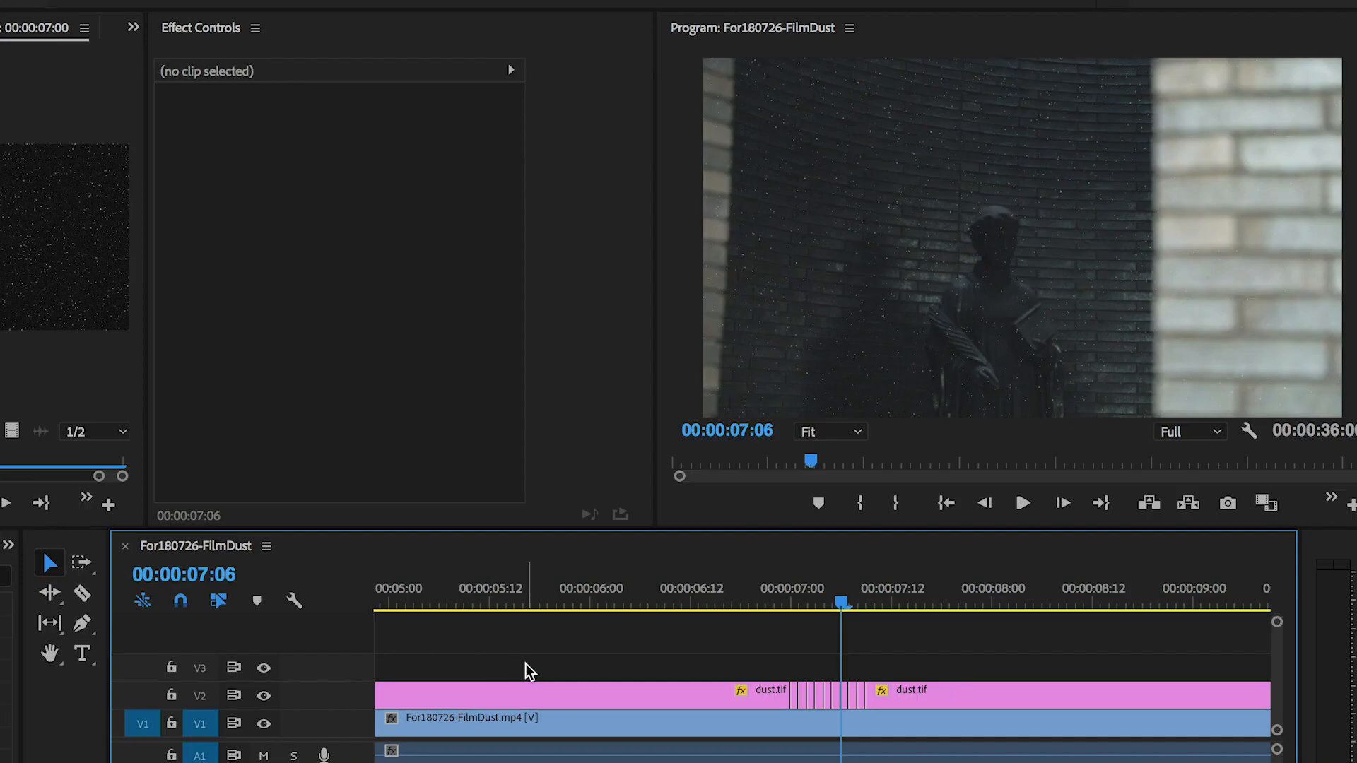
Move all the video clips up one track, putting the dust.tif pieces on V3 and the footage on V2
{"action": "left_click_drag", "start_coordinate": [526, 665], "coordinate": [1030, 728]}
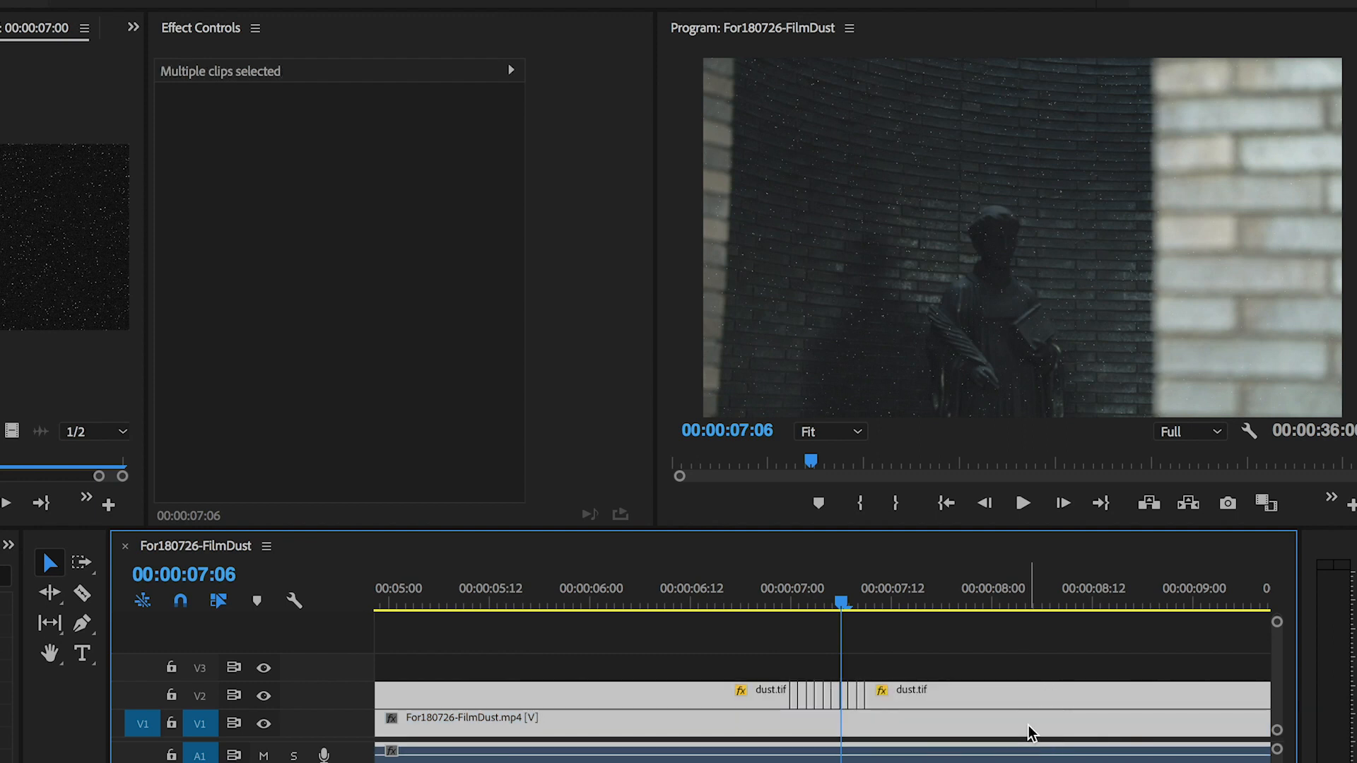
{"action": "left_click_drag", "start_coordinate": [647, 733], "coordinate": [648, 699]}
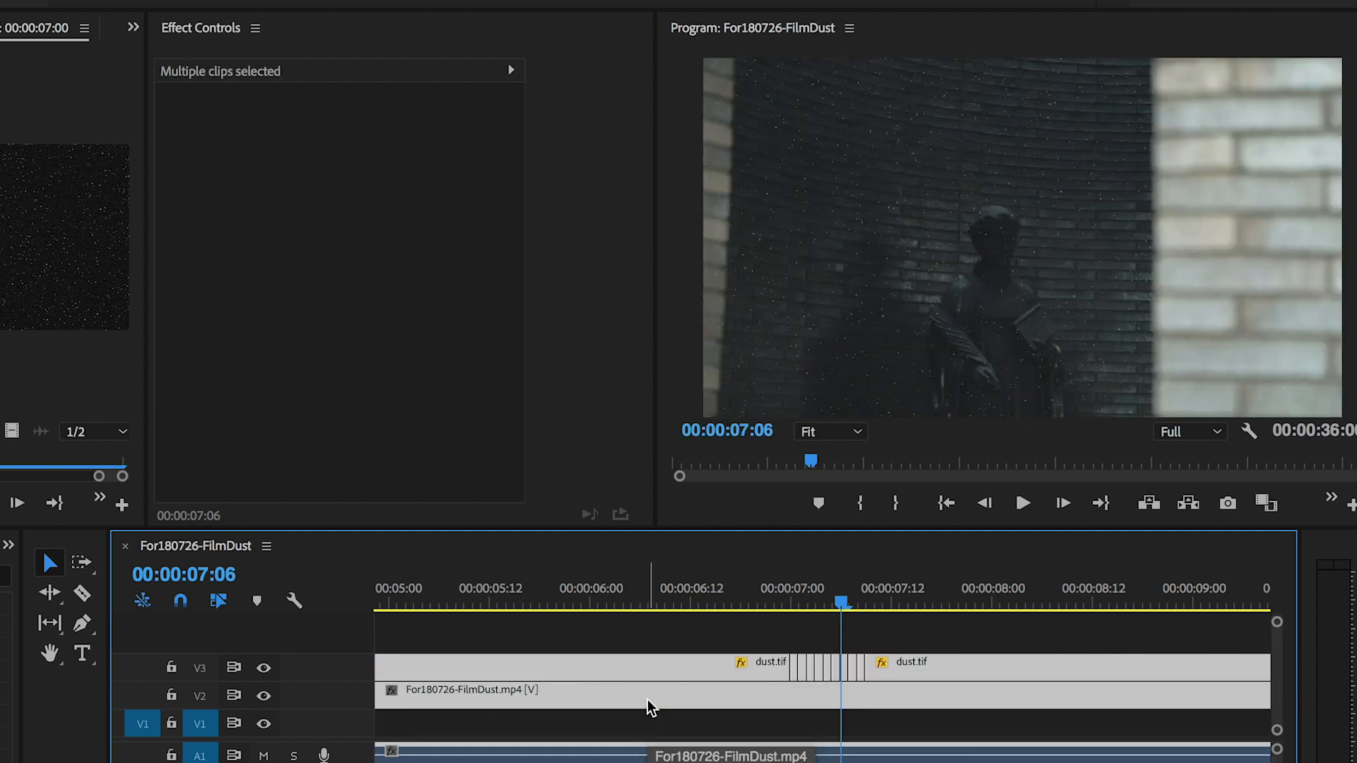
{"action": "left_click", "coordinate": [800, 600]}
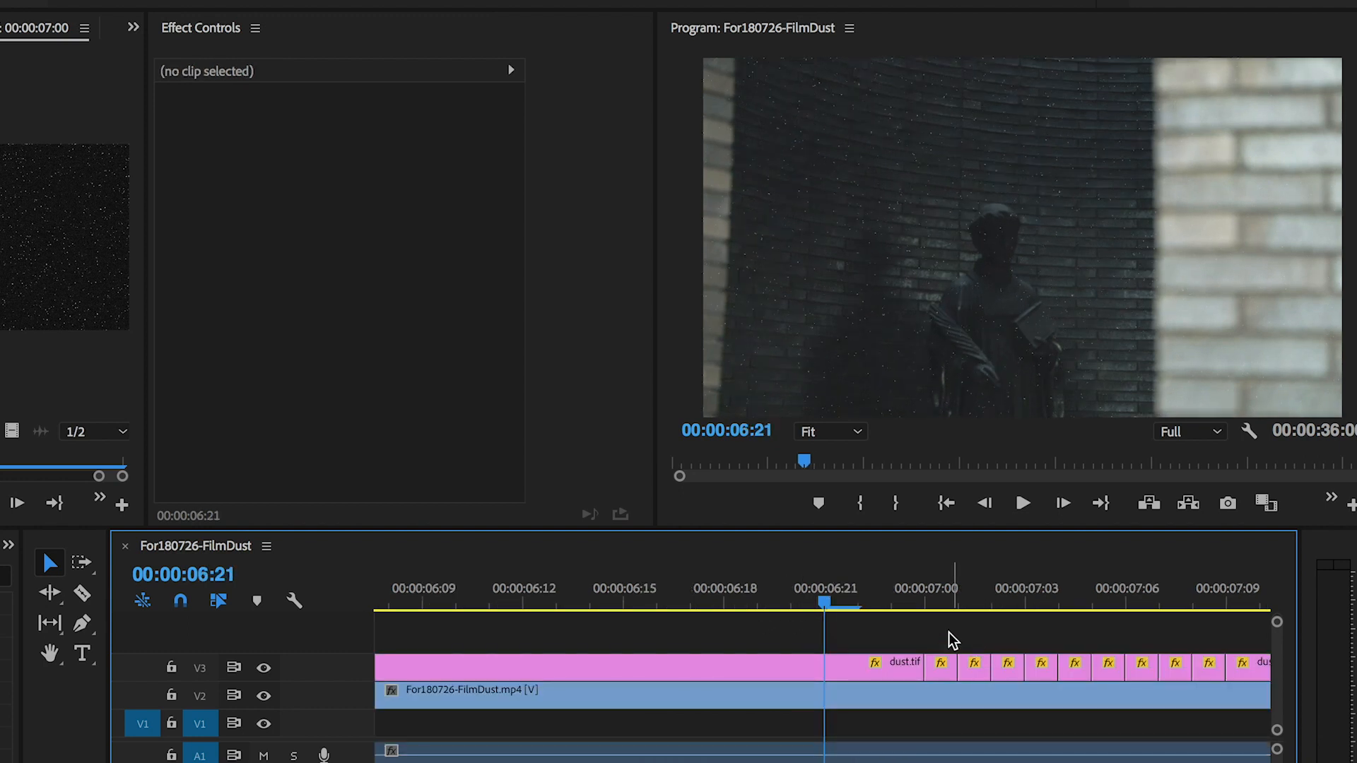
Copy the nine one-frame dust.tif pieces and paste them repeatedly end to end on track V1, starting at 00:00:07:07
{"action": "left_click_drag", "start_coordinate": [944, 636], "coordinate": [1211, 665]}
{"action": "left_click_drag", "start_coordinate": [1226, 601], "coordinate": [960, 611]}
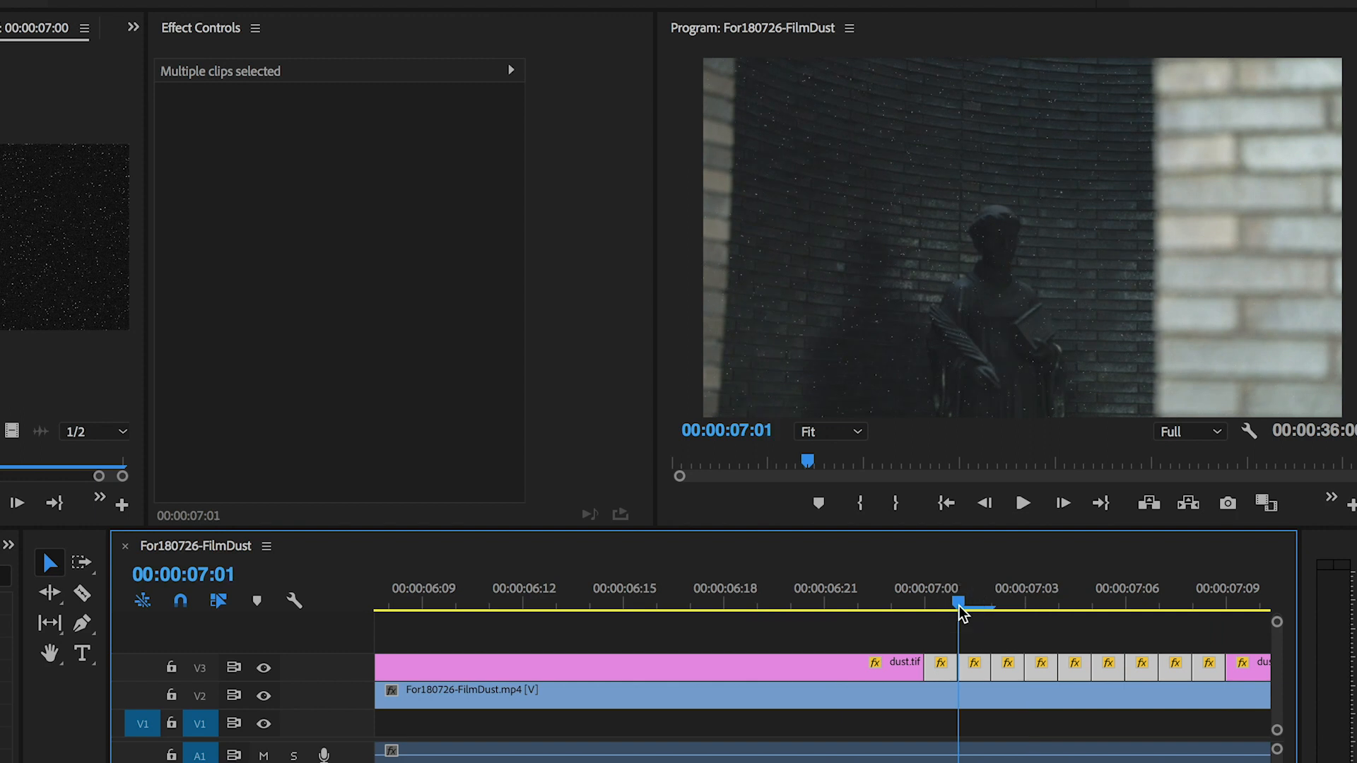
{"action": "key", "text": "minus"}
{"action": "left_click_drag", "start_coordinate": [975, 604], "coordinate": [988, 605]}
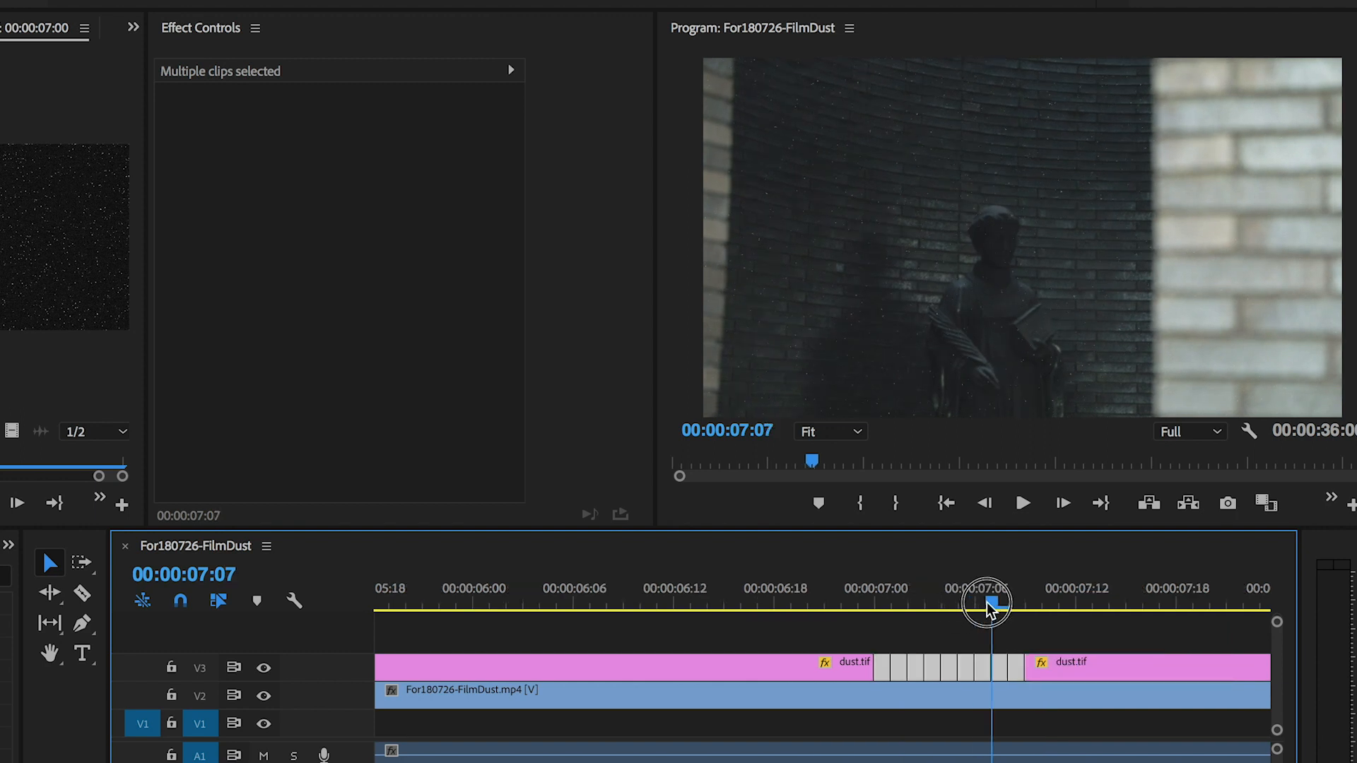
{"action": "key", "text": "super+v"}
{"action": "key", "text": "super+v"}
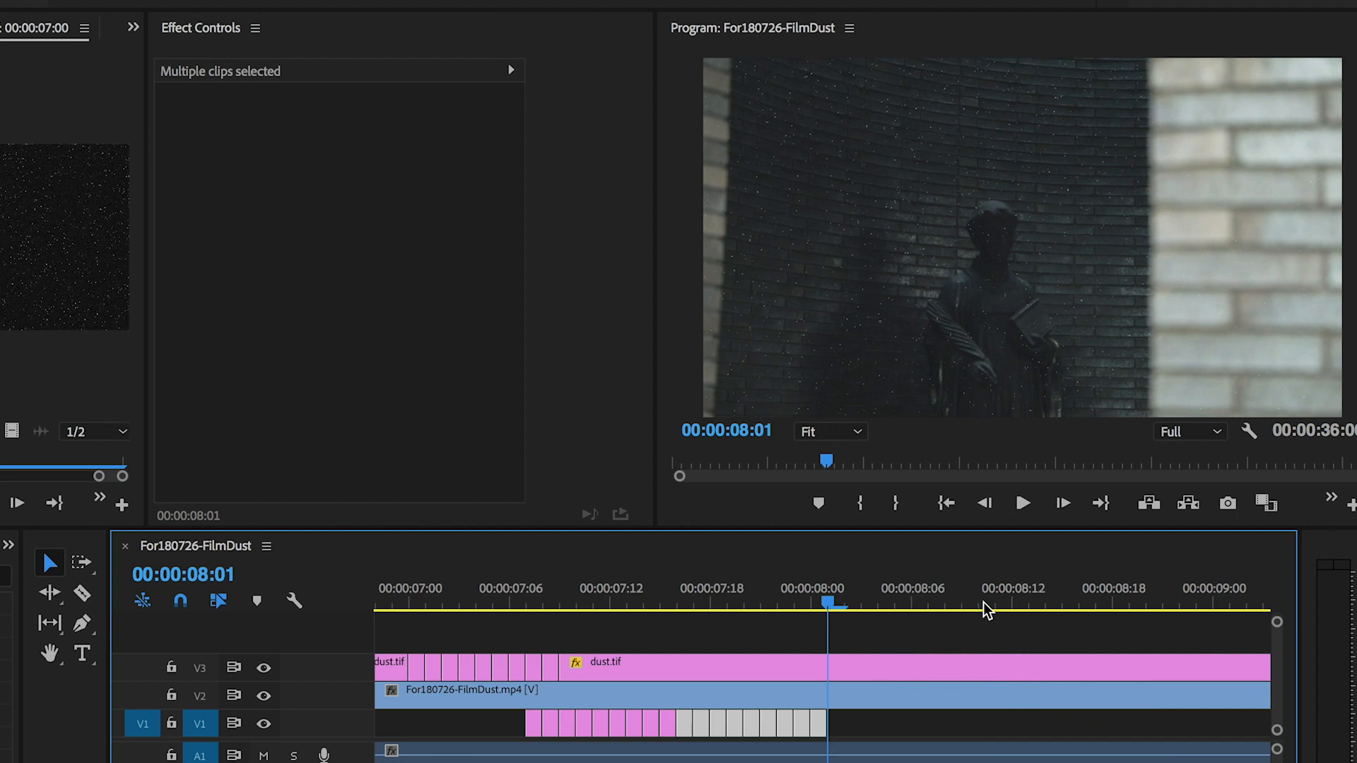
{"action": "key", "text": "super+v"}
{"action": "key", "text": "super+v"}
{"action": "key", "text": "super+v"}
{"action": "key", "text": "super+v"}
{"action": "key", "text": "super+v"}
{"action": "key", "text": "super+v"}
{"action": "key", "text": "super+v"}
{"action": "key", "text": "super+v"}
{"action": "key", "text": "super+v"}
{"action": "key", "text": "super+v"}
{"action": "key", "text": "super+v"}
{"action": "key", "text": "super+v"}
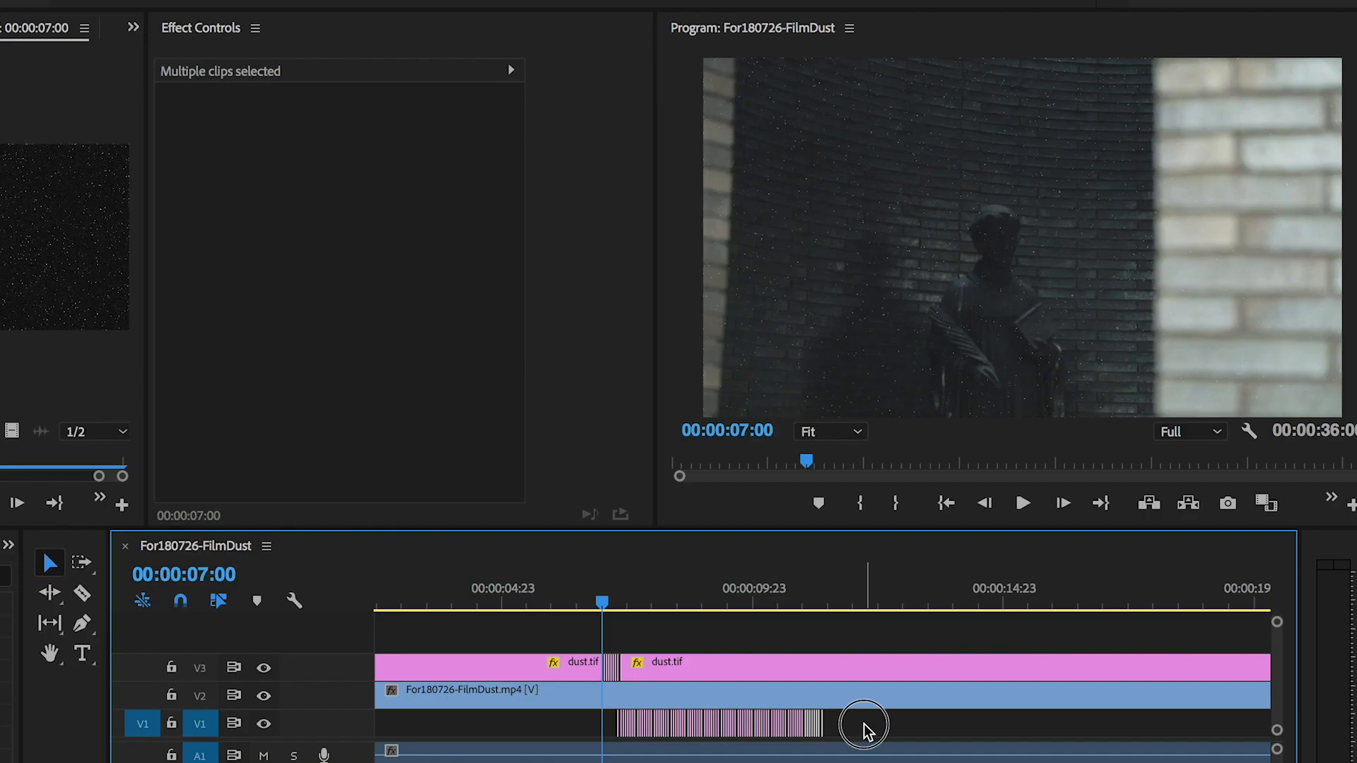
Select all the pasted dust.tif pieces on track V1 and move them up above the footage
{"action": "left_click_drag", "start_coordinate": [864, 730], "coordinate": [596, 738]}
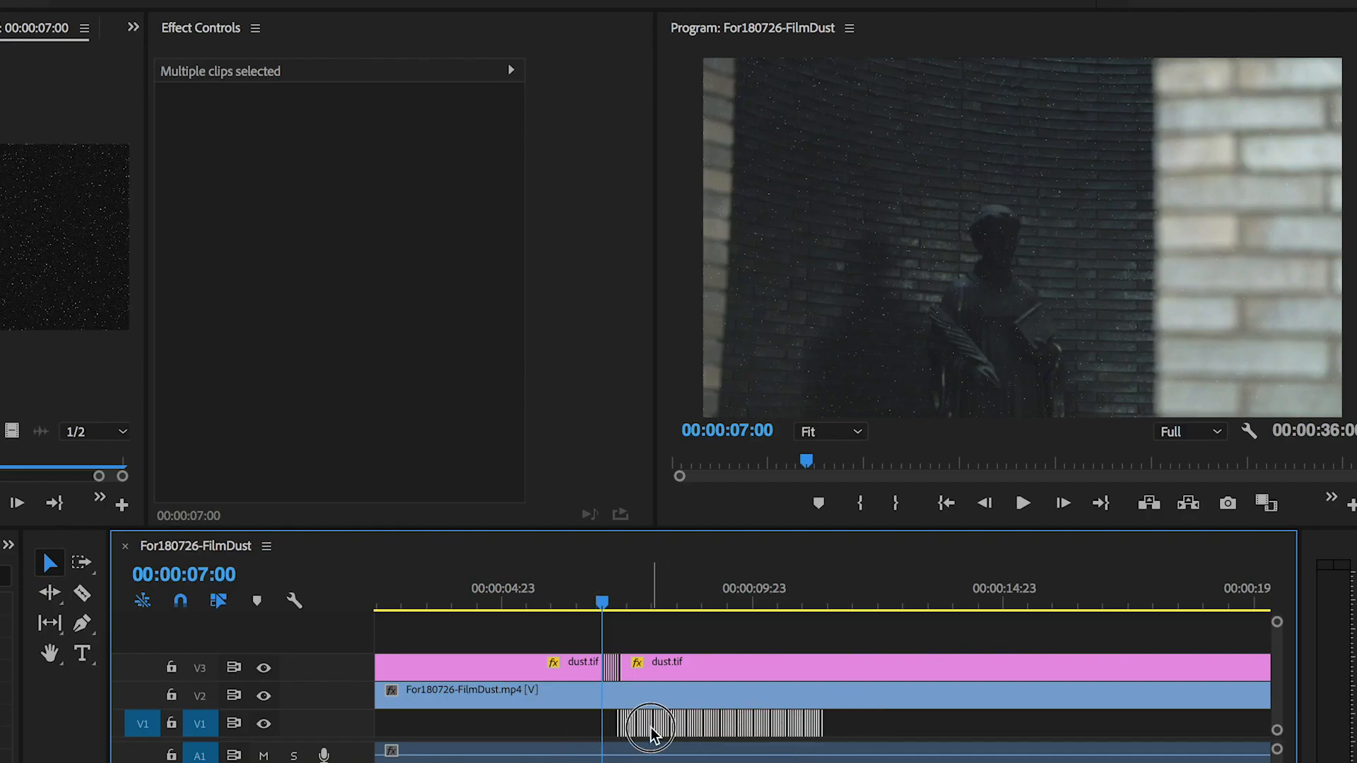
{"action": "left_click_drag", "start_coordinate": [652, 725], "coordinate": [653, 685]}
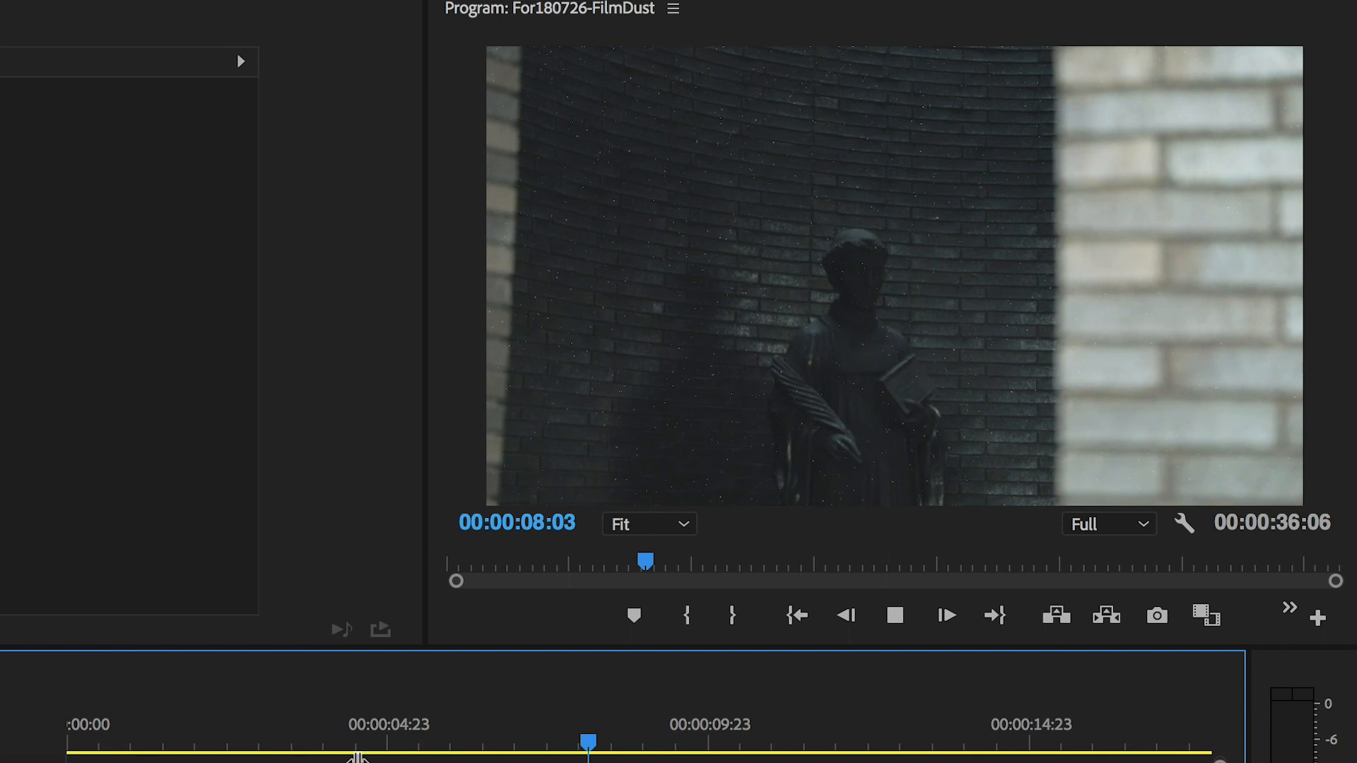